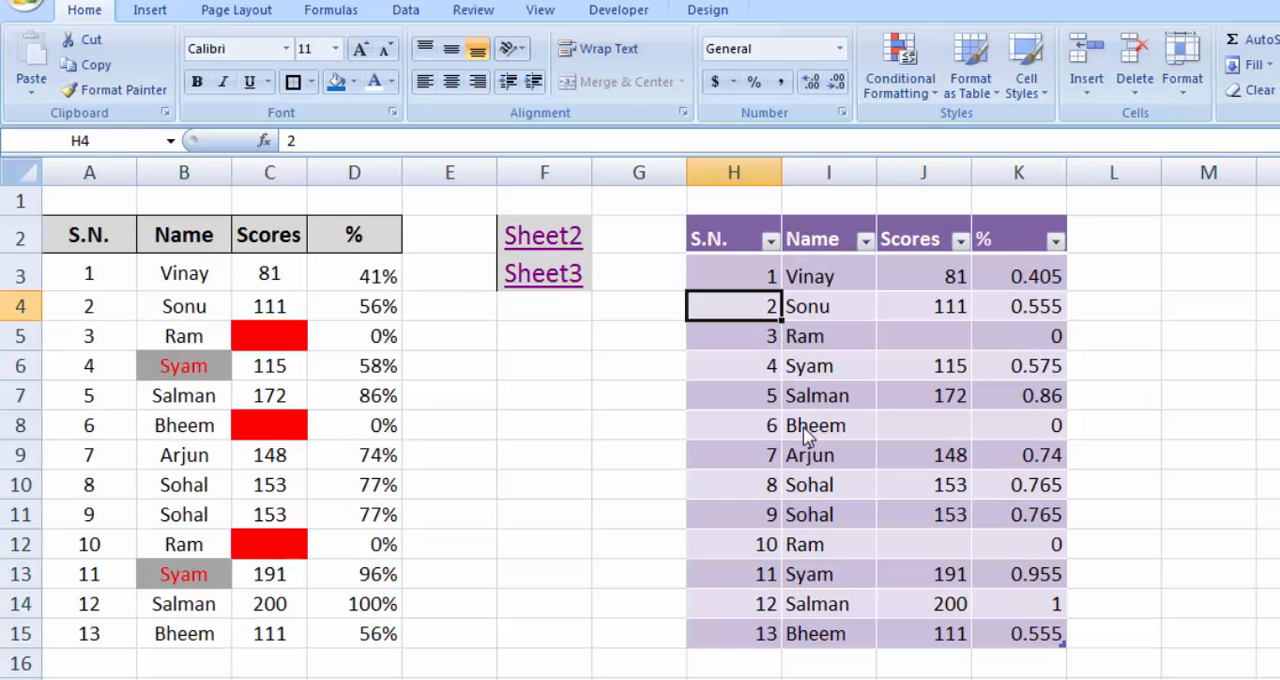
key("Up")
key("Up")
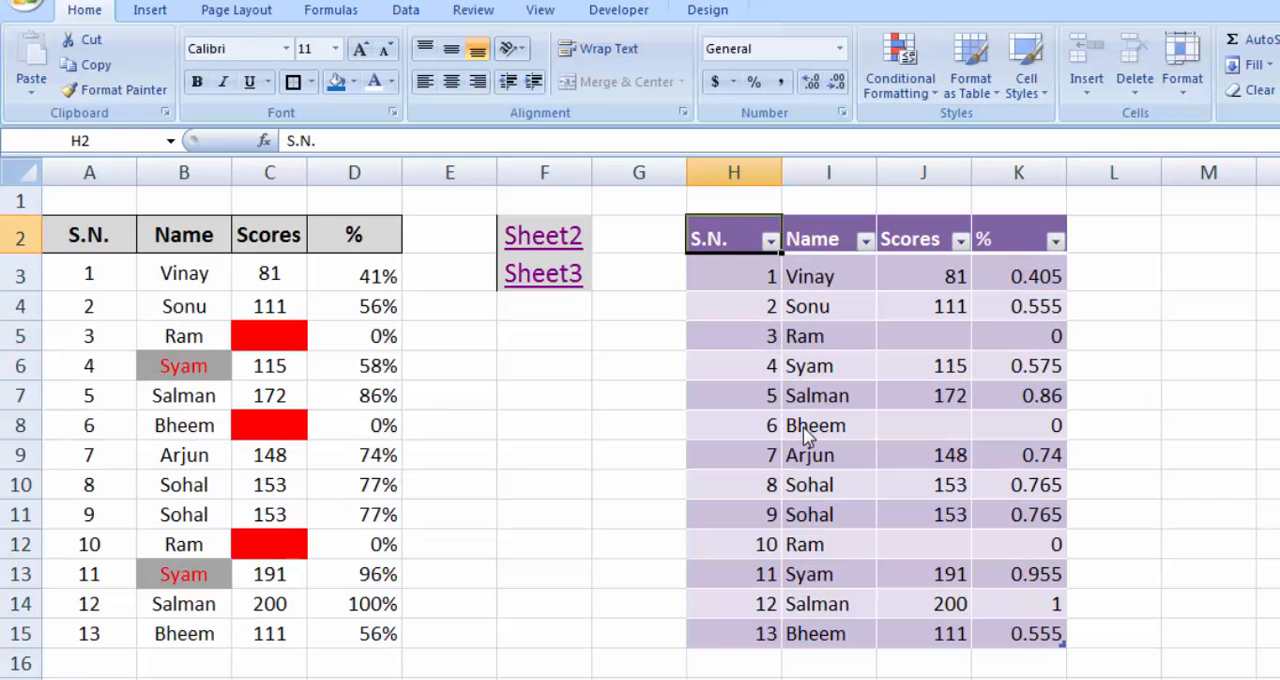
key("ctrl+shift+Right")
key("ctrl+shift+Down")
Step: Enter 12 in empty cell M4, beside the purple scores table
key("Right")
key("Down")
key("Right")
key("Right")
key("Right")
key("Right")
key("Right")
key("Right")
key("Right")
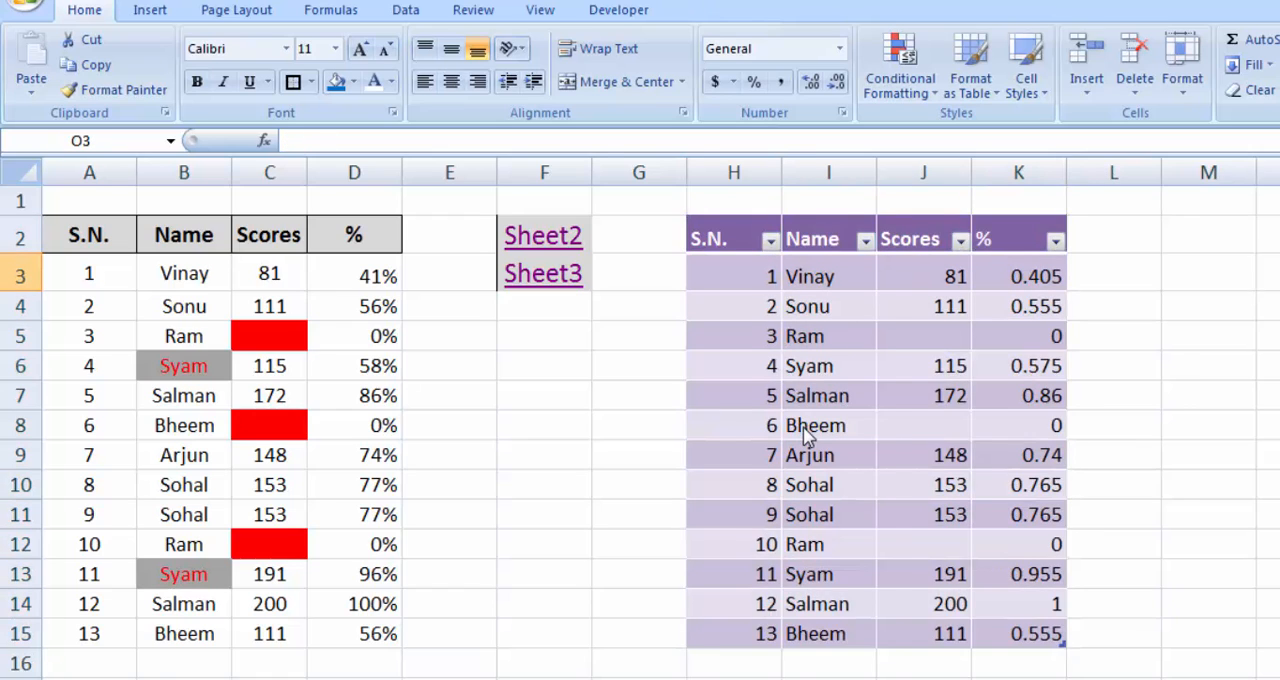
key("Left")
key("Left")
key("Left")
key("Left")
key("Right")
key("Down")
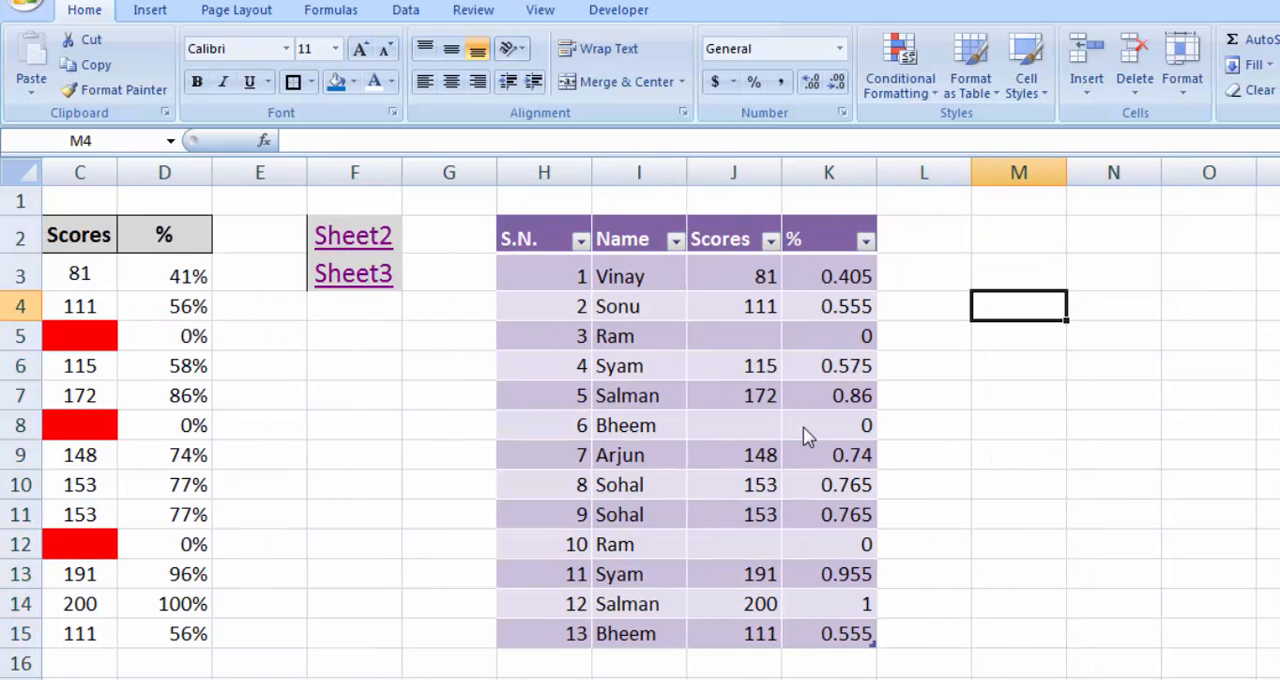
type("12")
key("Return")
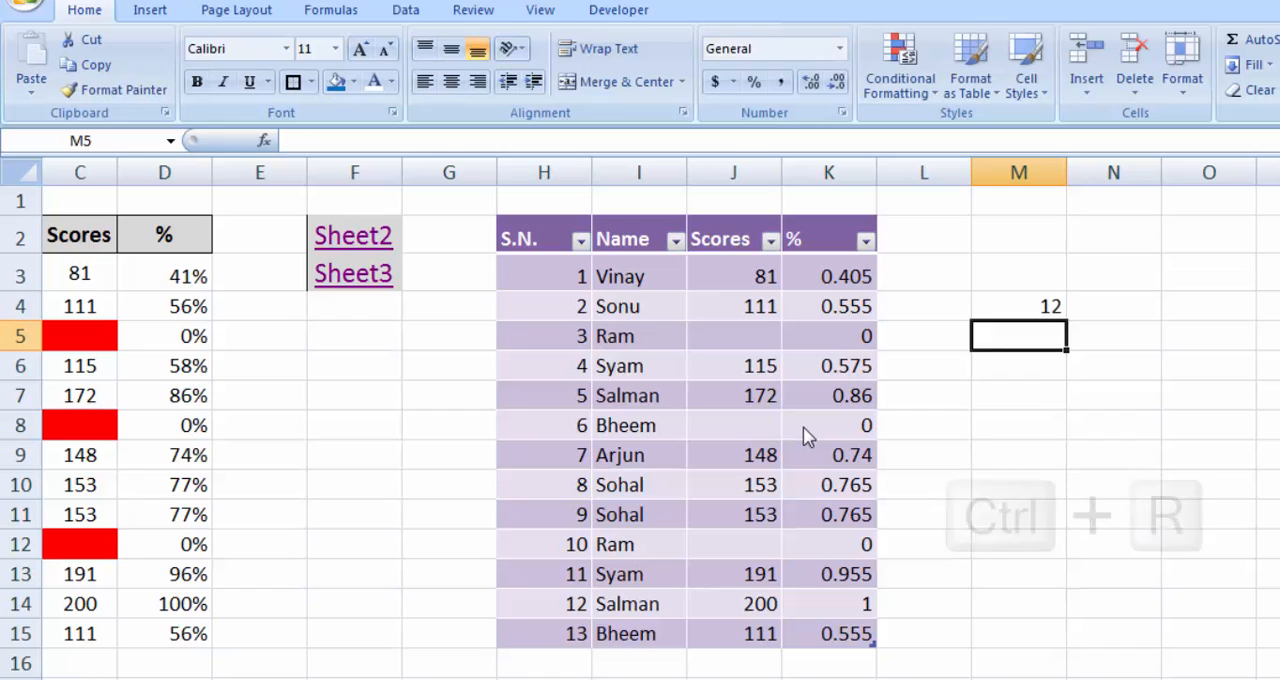
Step: Use Fill Right to copy the value of M4 into cell N4
key("Right")
key("Up")
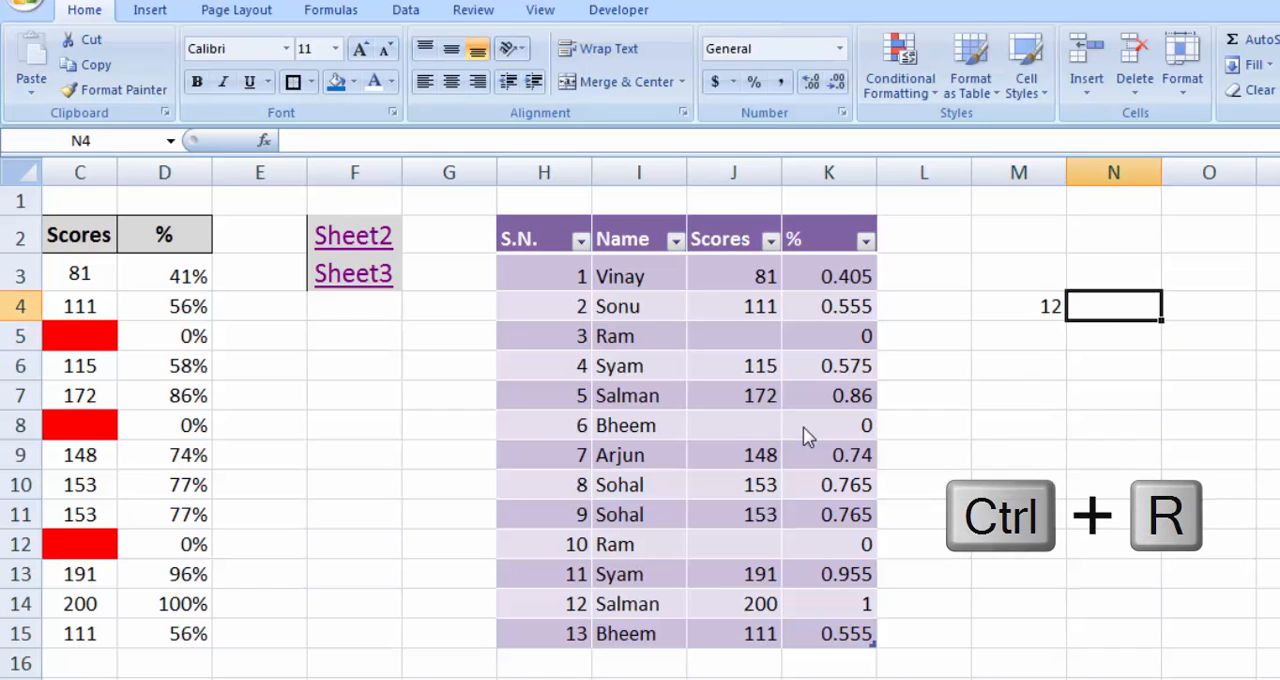
key("ctrl+r")
Step: Use Fill Down to copy the value of M4 into cell M5
key("Left")
key("Down")
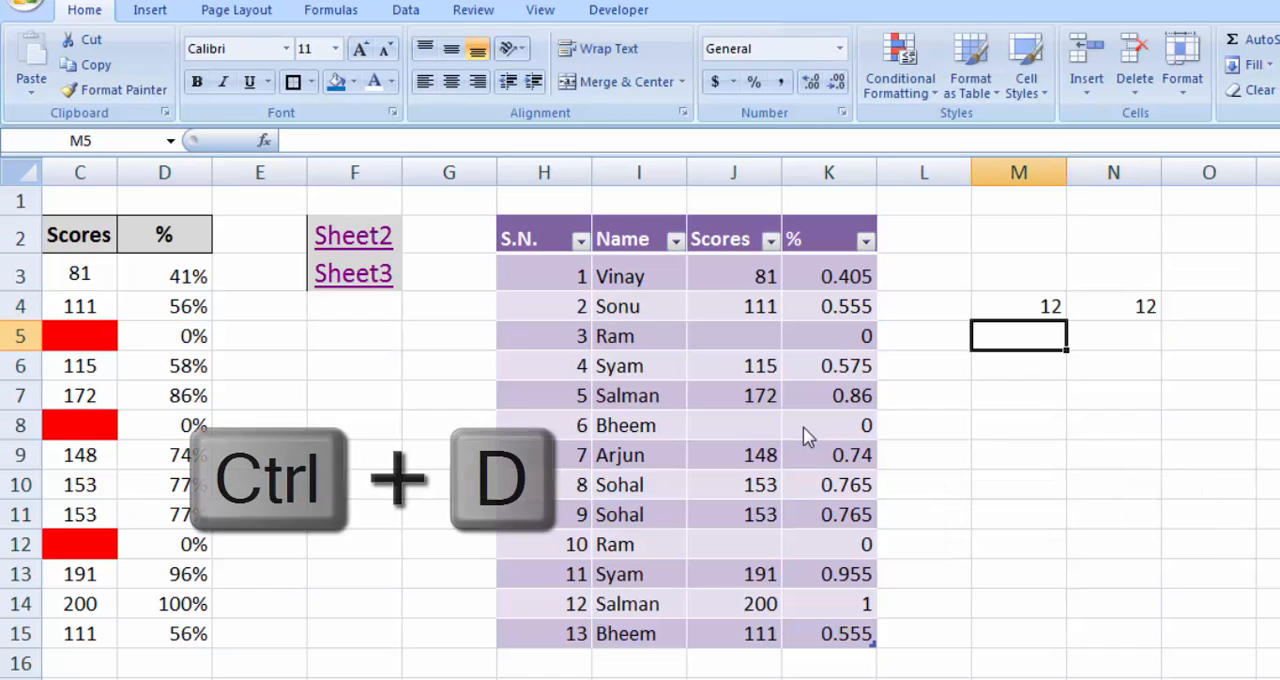
key("ctrl+d")
Step: Use Fill Right to copy the value of N4 into cell O4
key("Up")
key("Right")
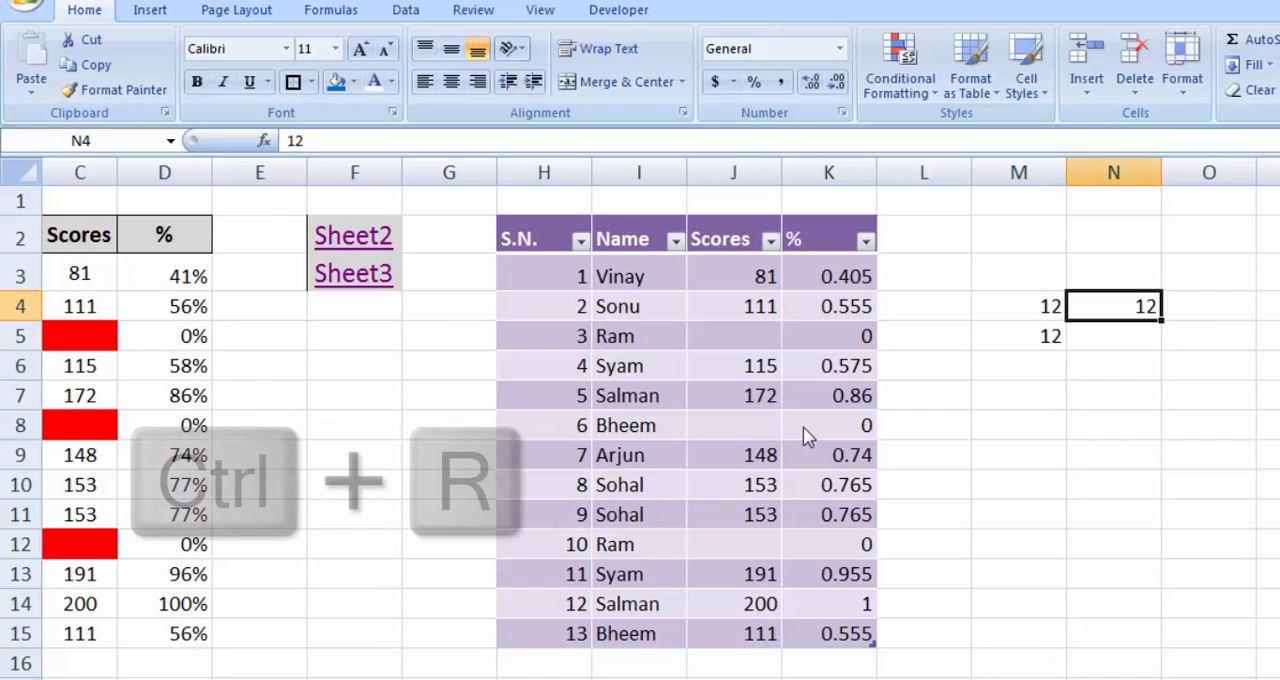
key("Right")
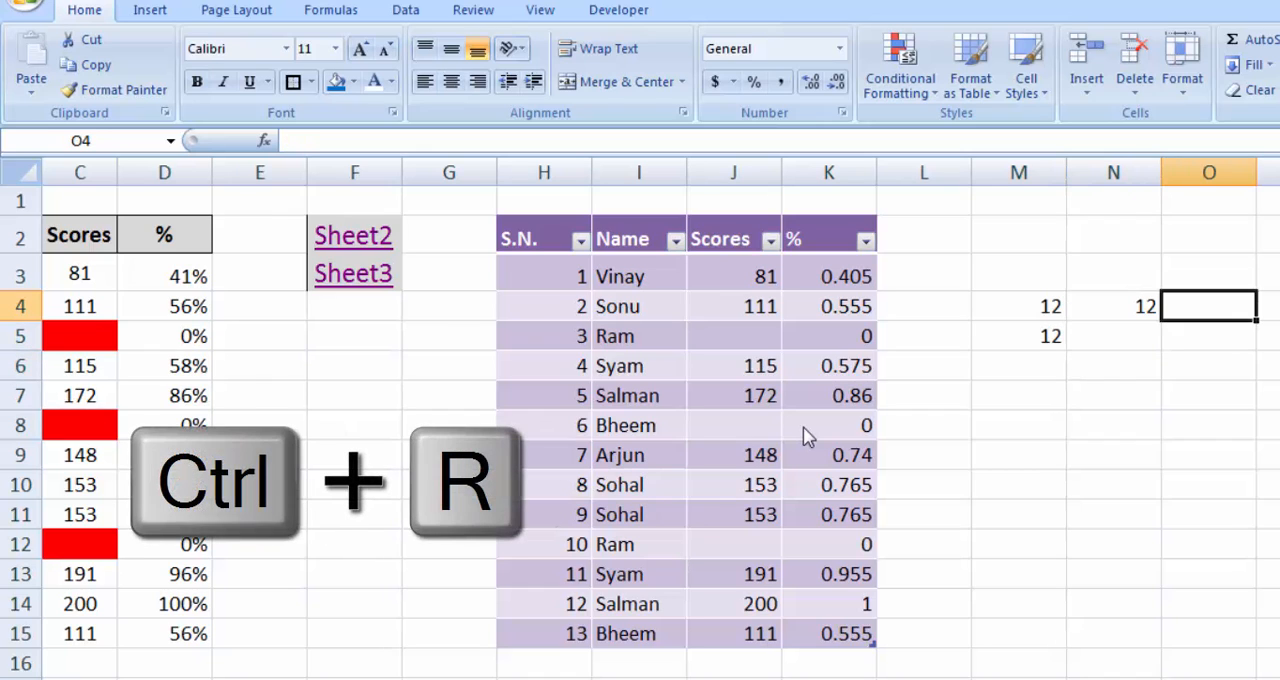
key("ctrl+r")
Step: Copy cell N4 and paste it into cell O4, ending with the copy marquee cleared
key("Left")
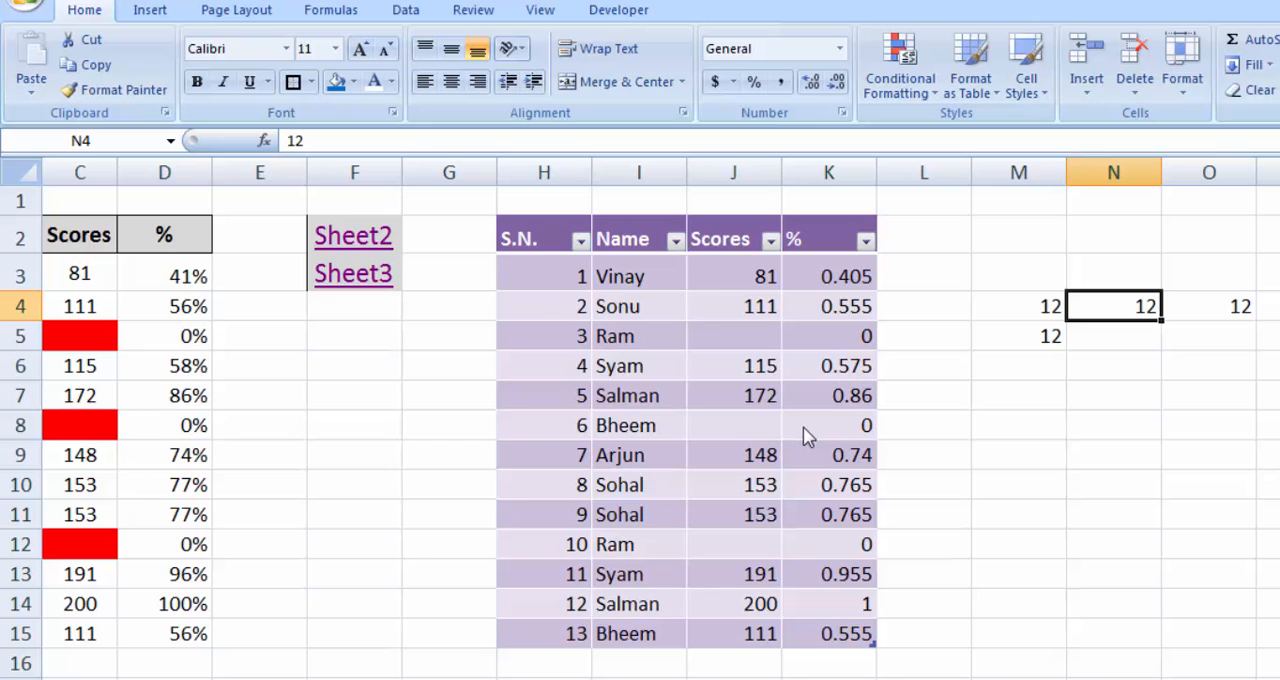
key("ctrl+c")
key("Right")
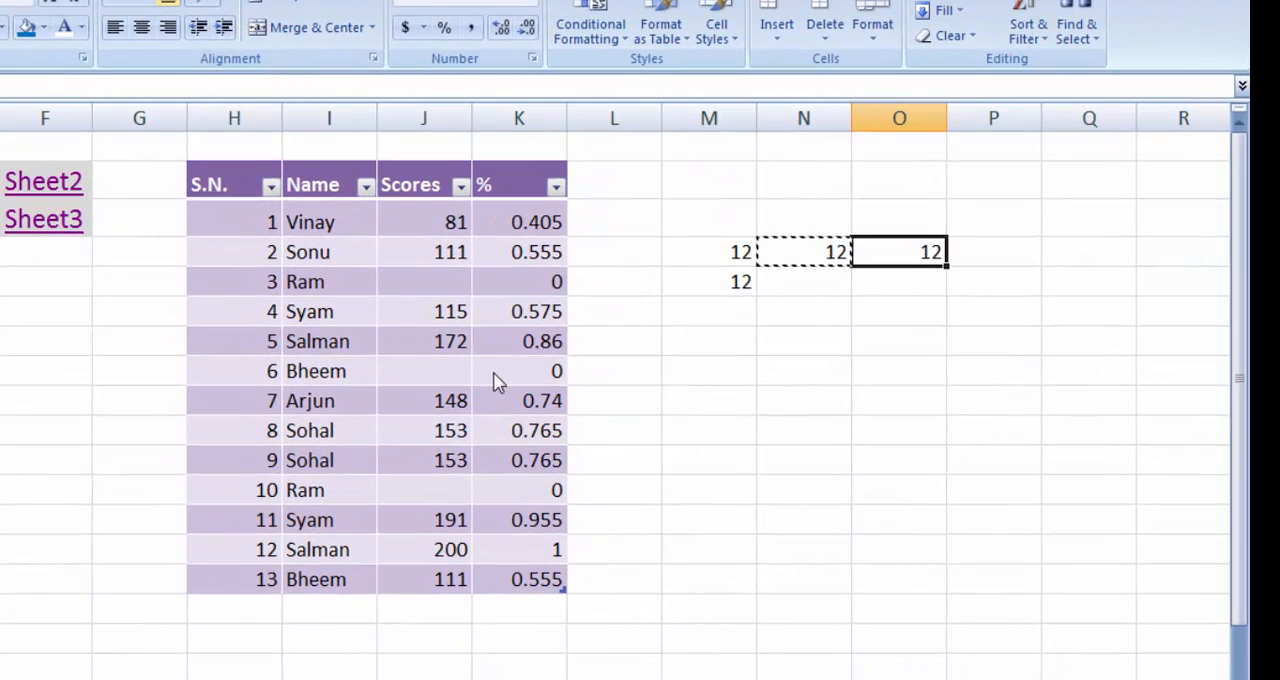
key("ctrl+v")
key("Escape")
Step: Use Fill Right to copy the value of O4 into cell P4
key("Left")
key("Right")
key("Right")
key("Left")
key("Right")
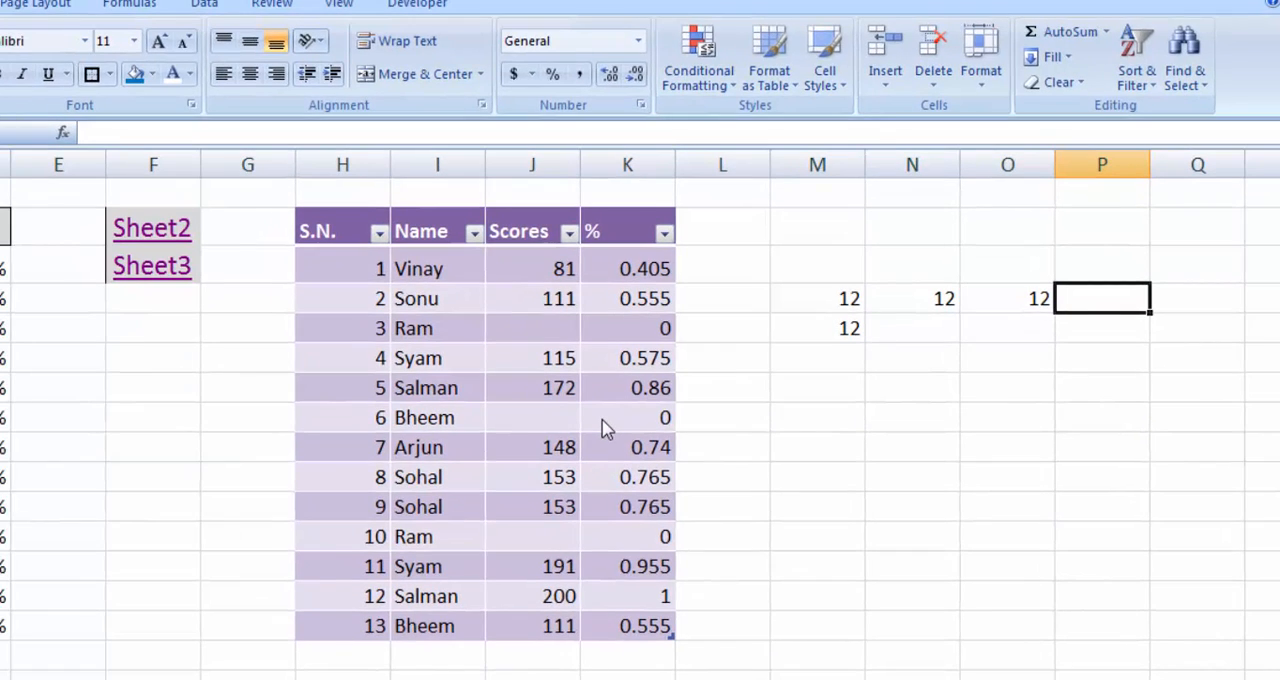
key("ctrl+r")
key("Left")
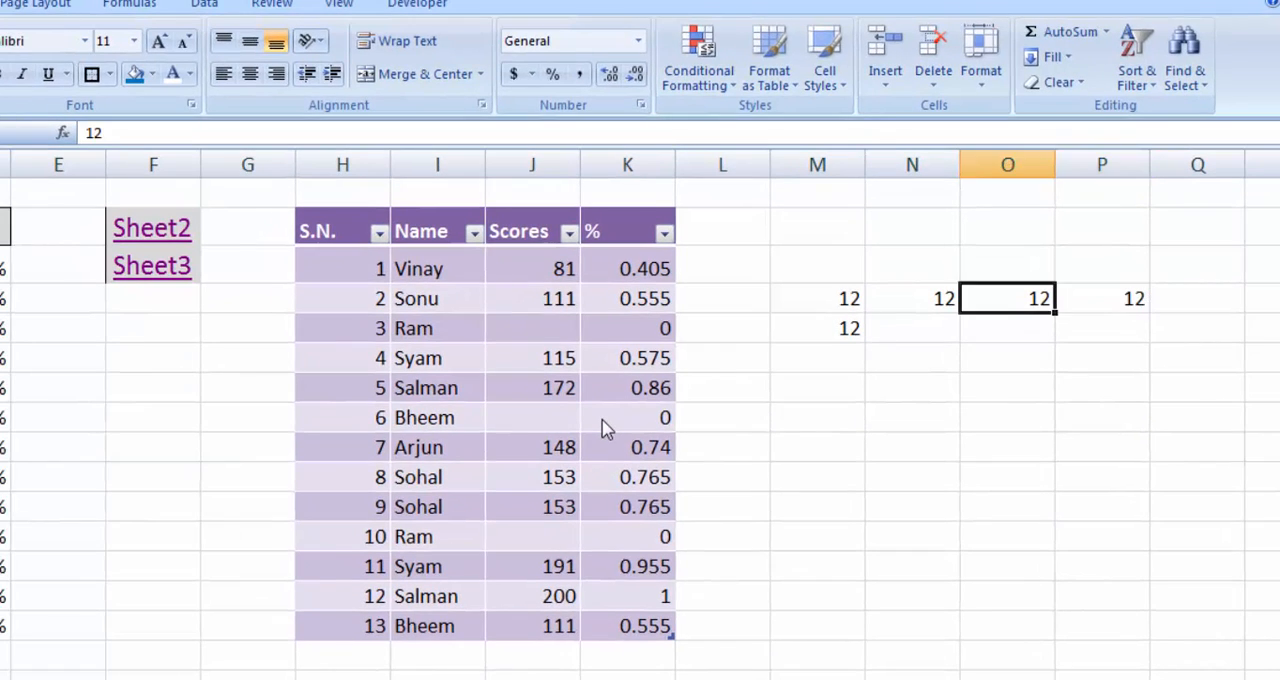
key("Right")
key("Left")
key("Left")
key("Left")
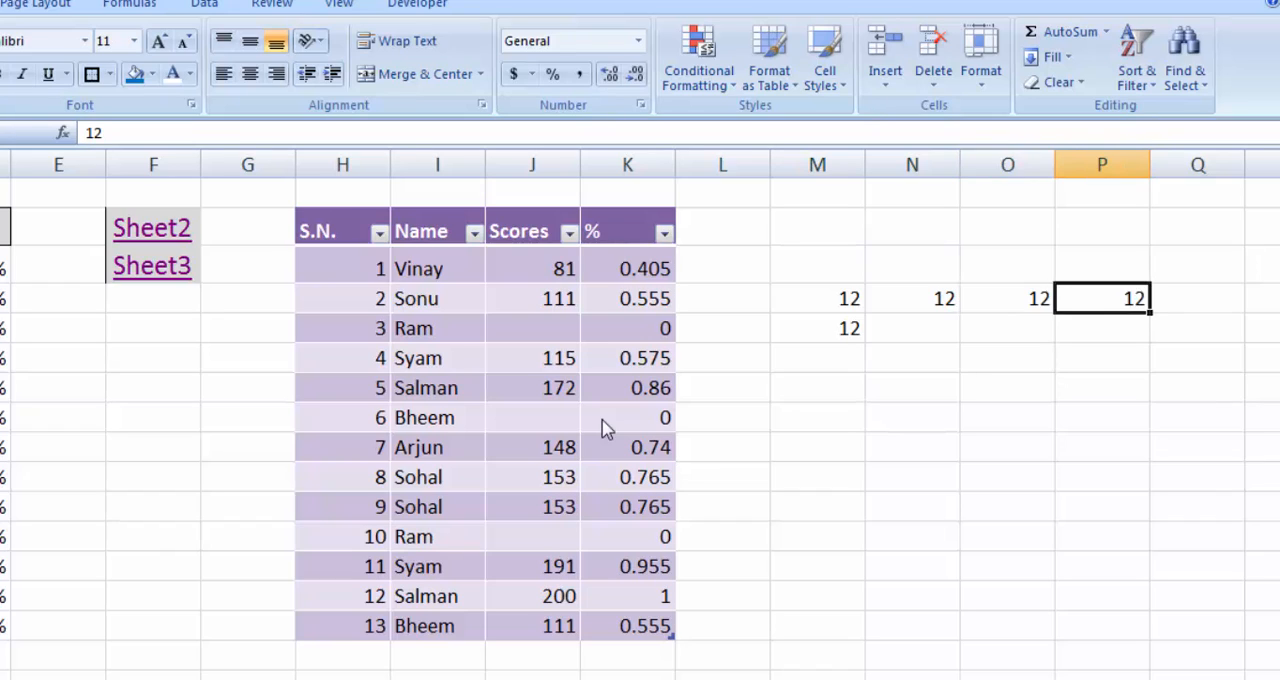
key("shift+Right")
key("shift+Right")
key("shift+Down")
key("shift+Right")
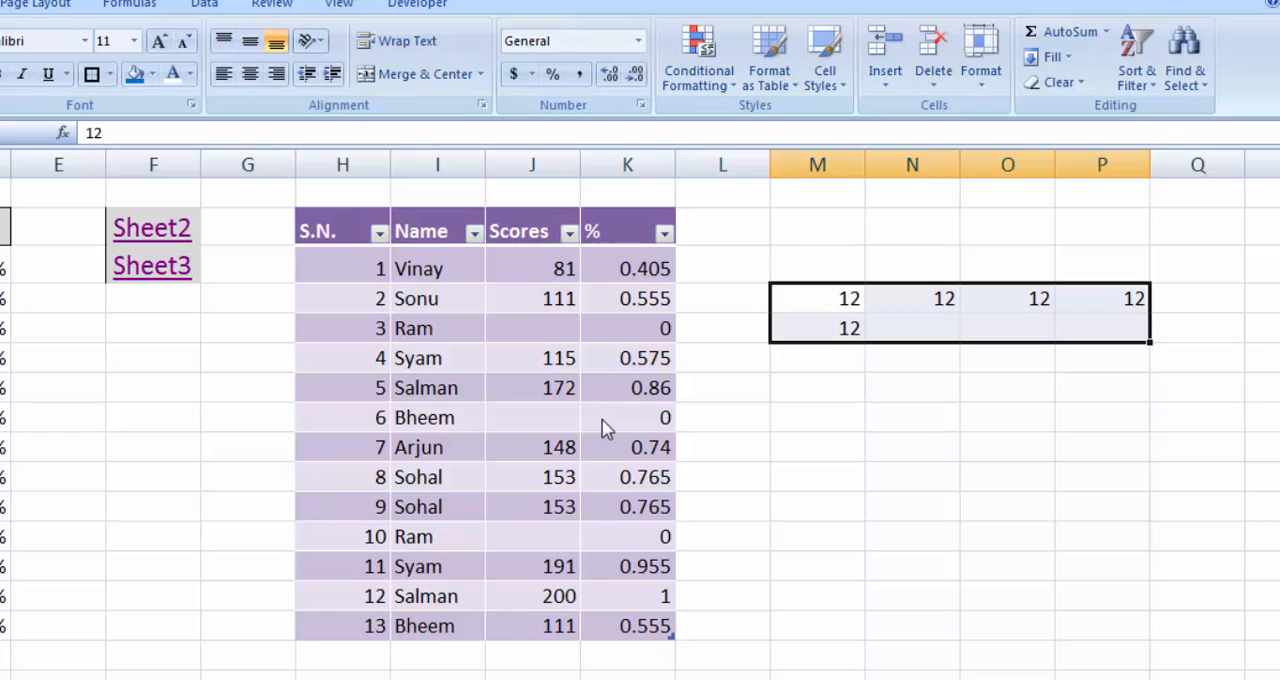
key("Down")
key("Up")
key("Right")
key("Right")
key("Right")
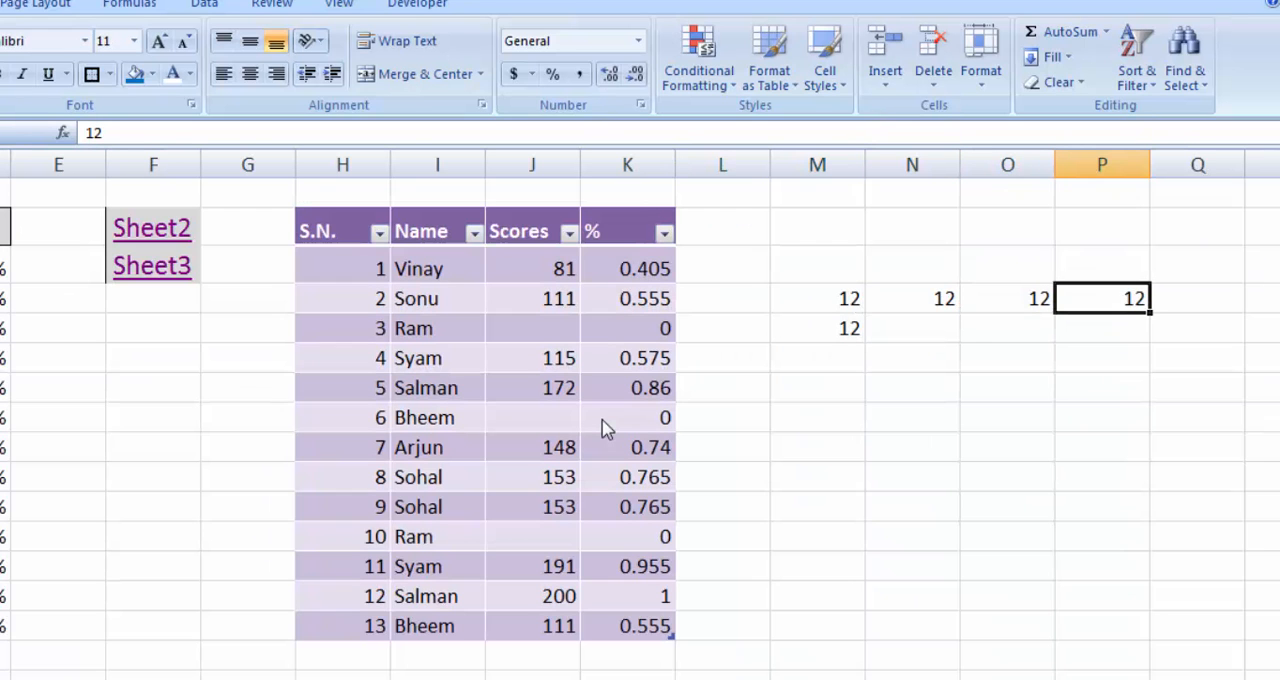
key("Left")
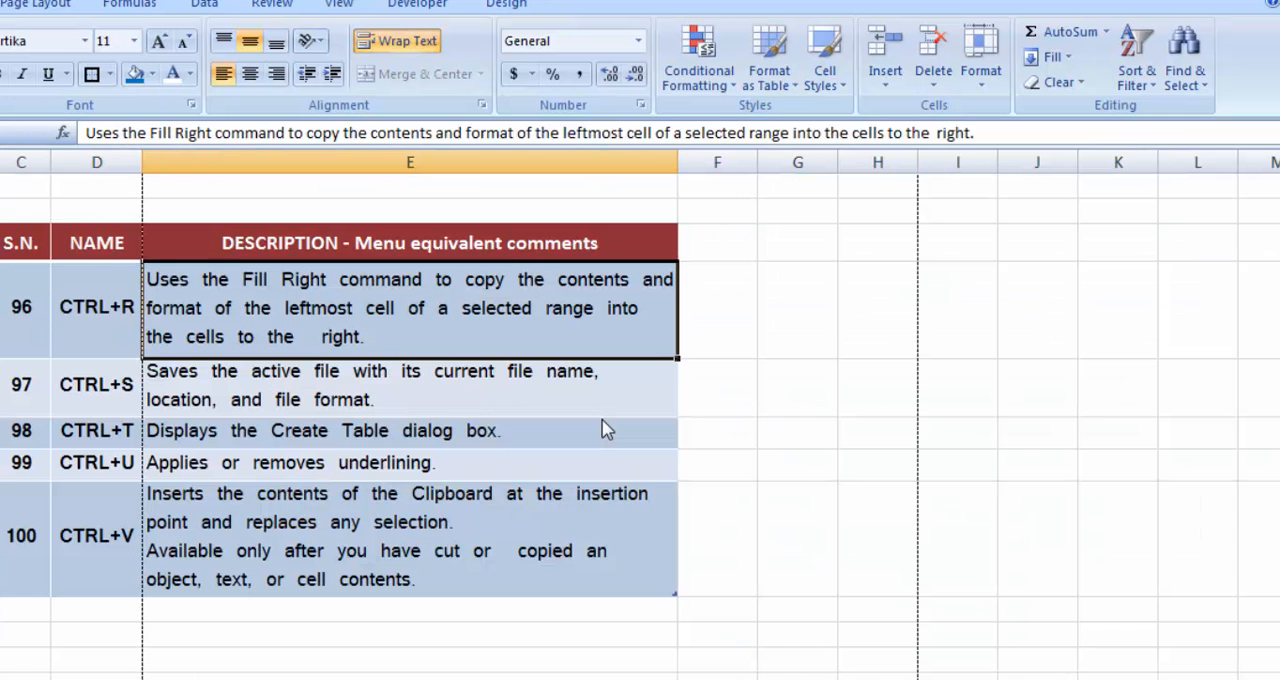
key("Down")
key("Left")
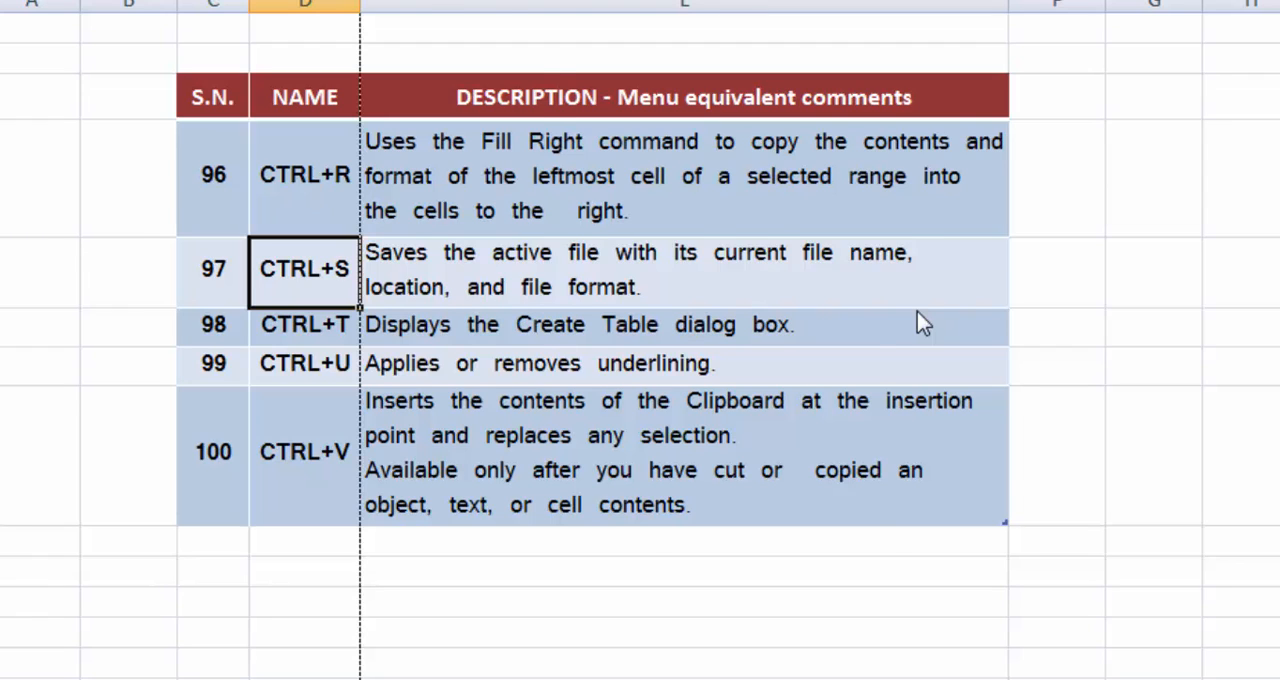
key("alt+Tab")
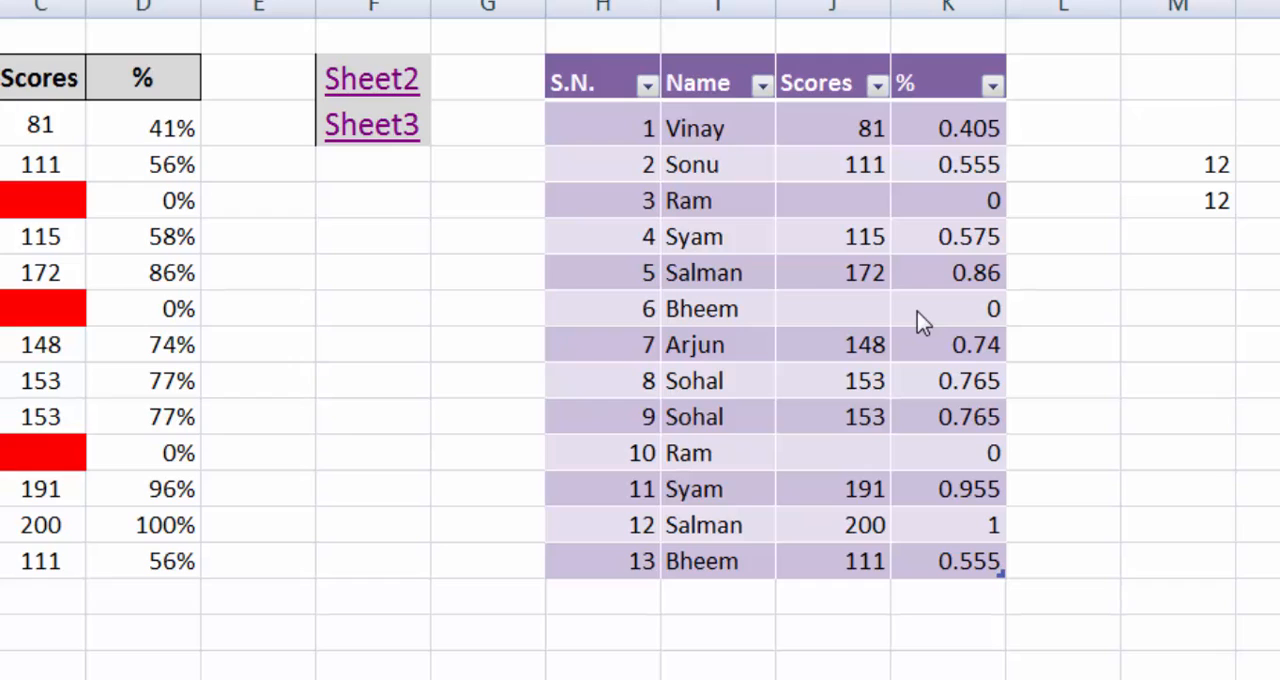
key("Left")
key("Left")
key("shift+Right")
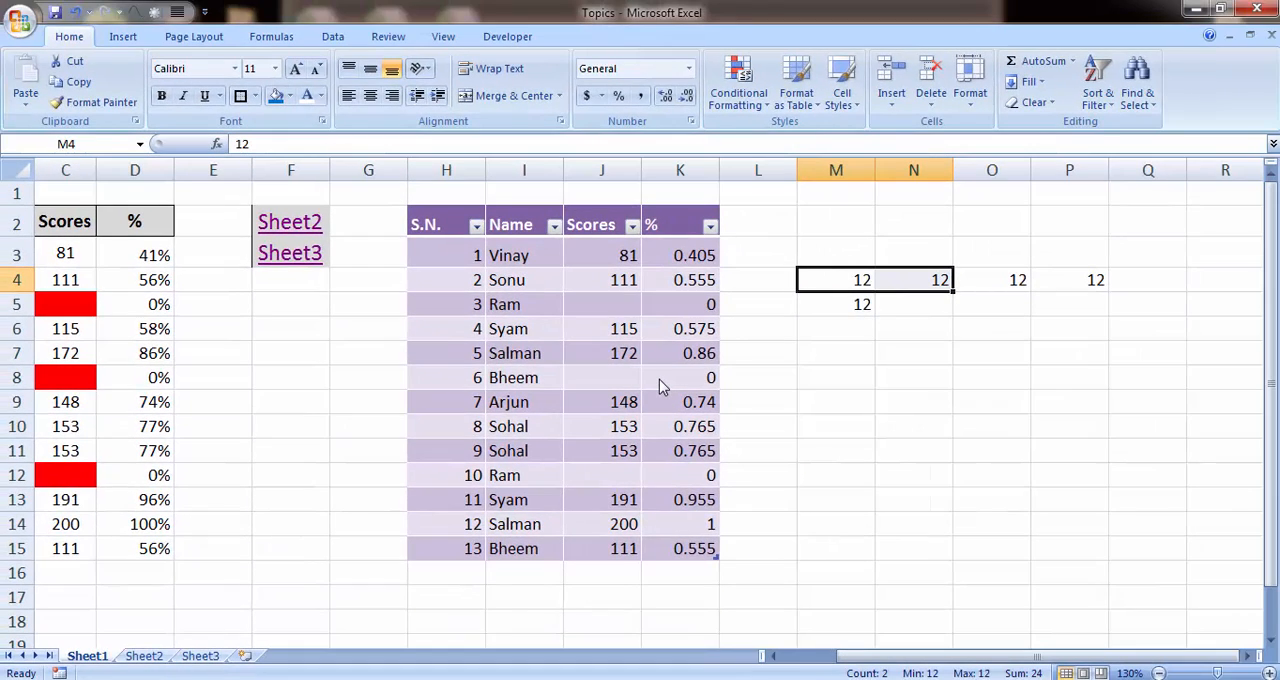
key("Down")
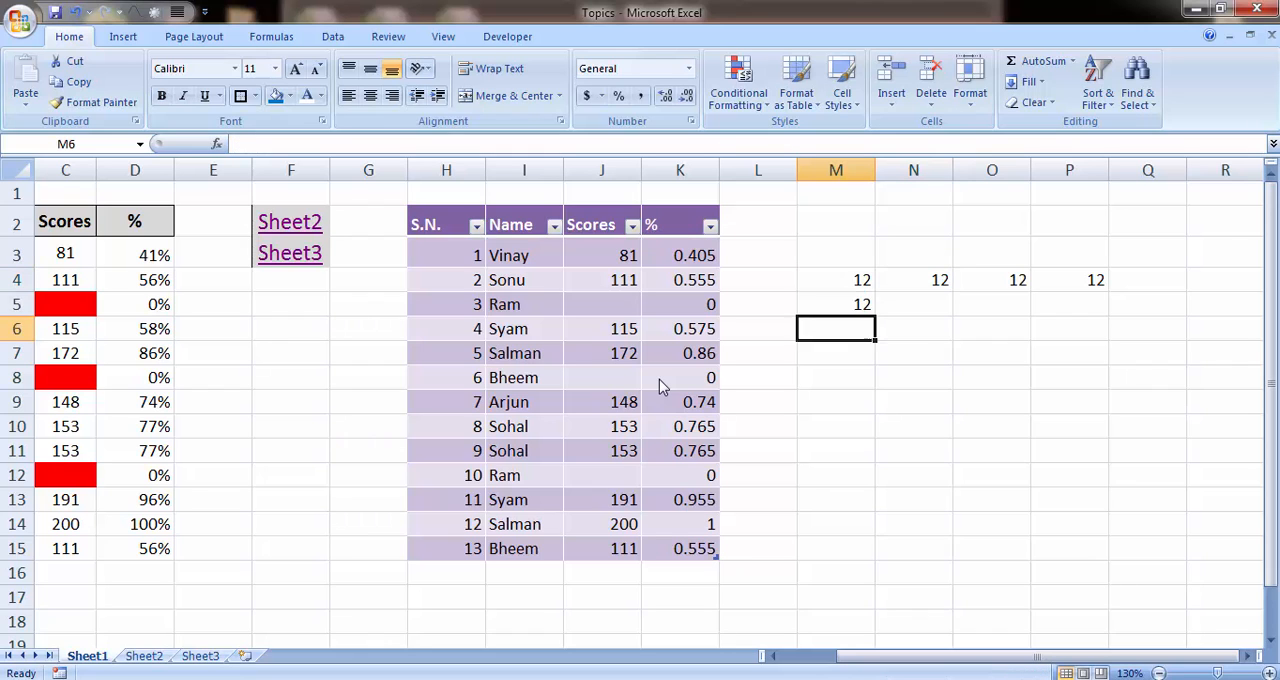
key("Up")
key("shift+Right")
key("shift+Right")
key("shift+Right")
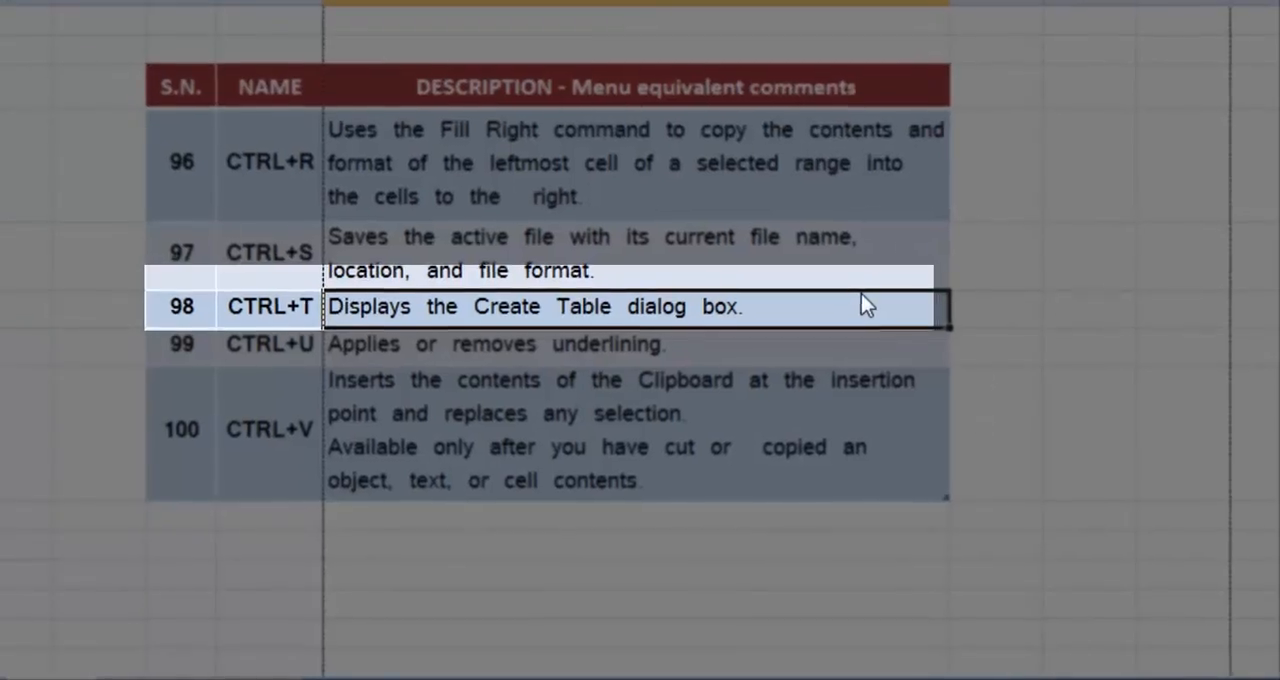
Step: Select the purple table in H2:K15 and convert it to a normal range
key("Left")
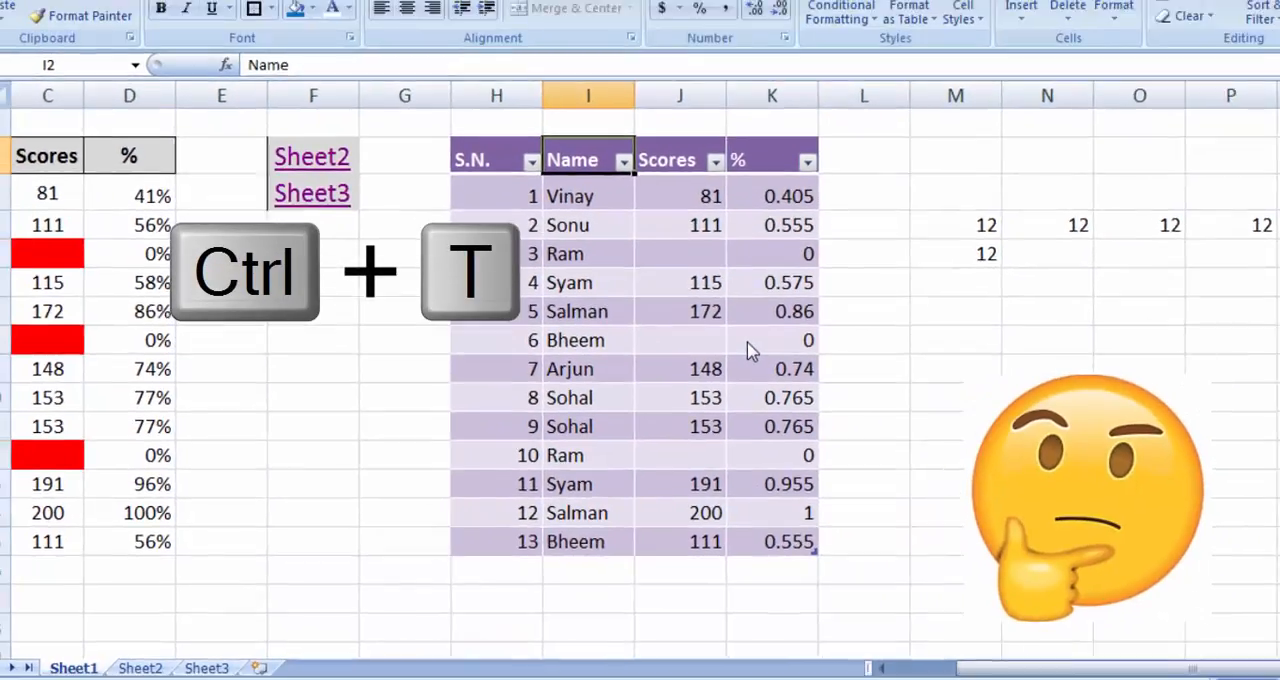
key("Left")
key("ctrl+shift+Right")
key("ctrl+shift+Down")
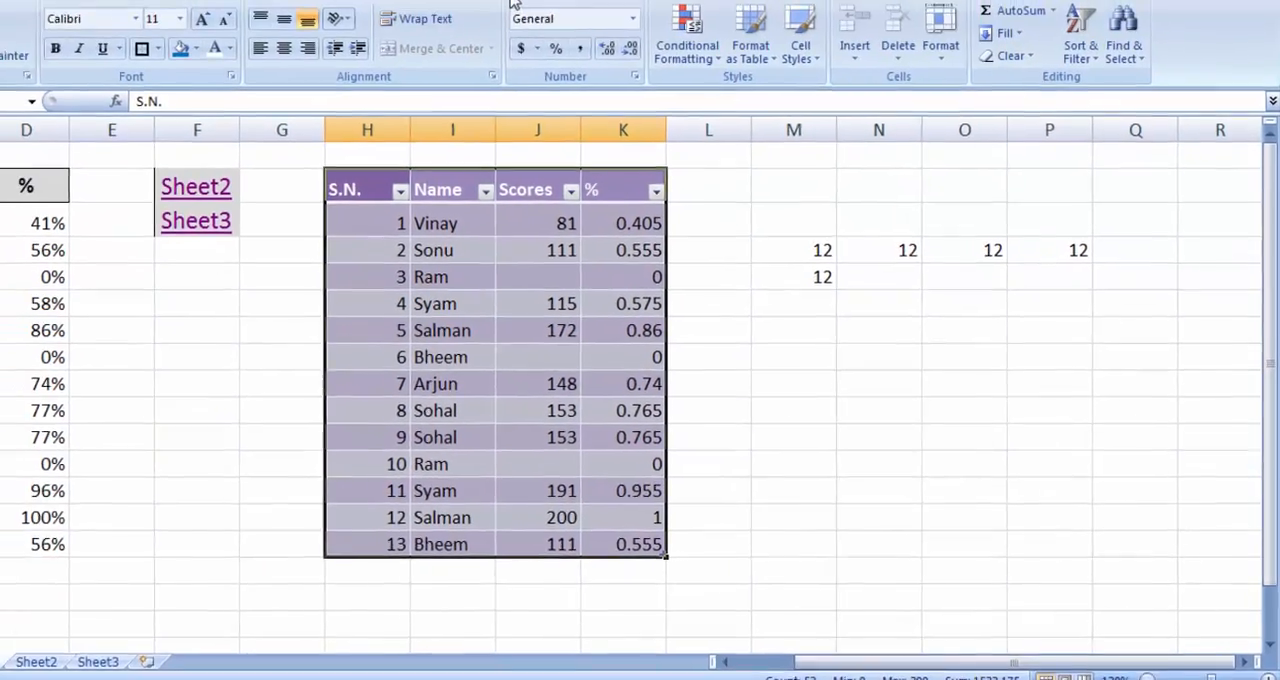
left_click(579, 40)
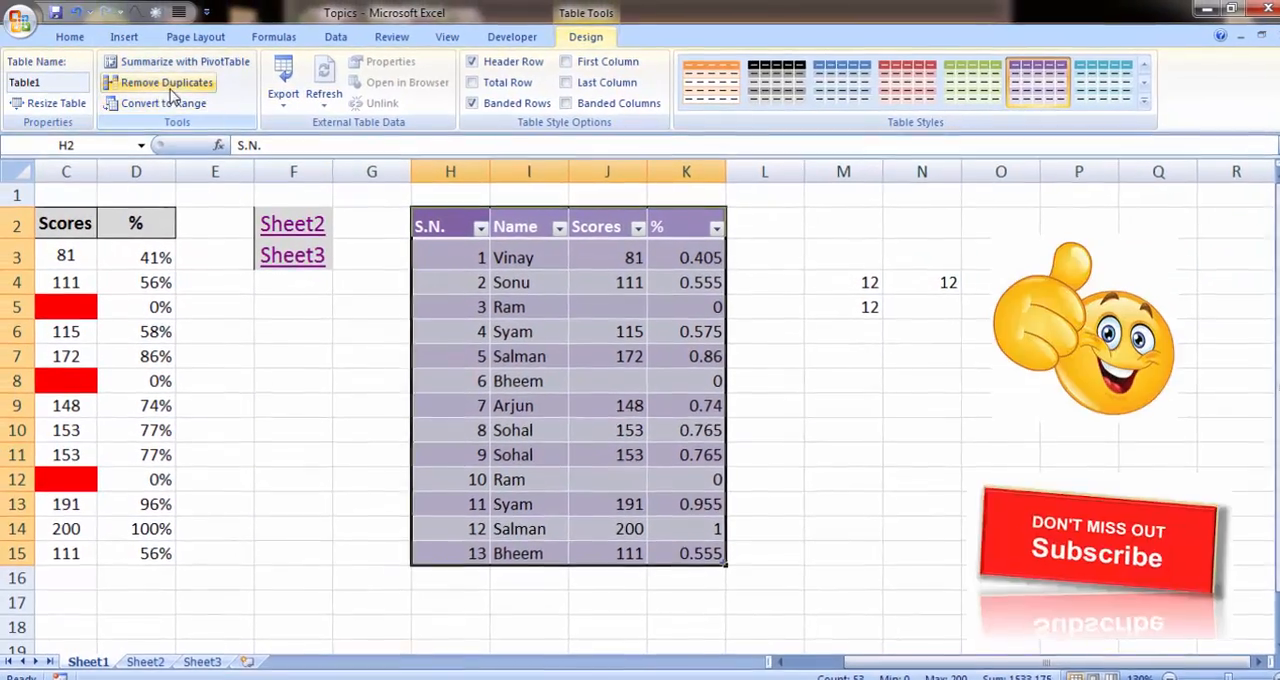
left_click(165, 105)
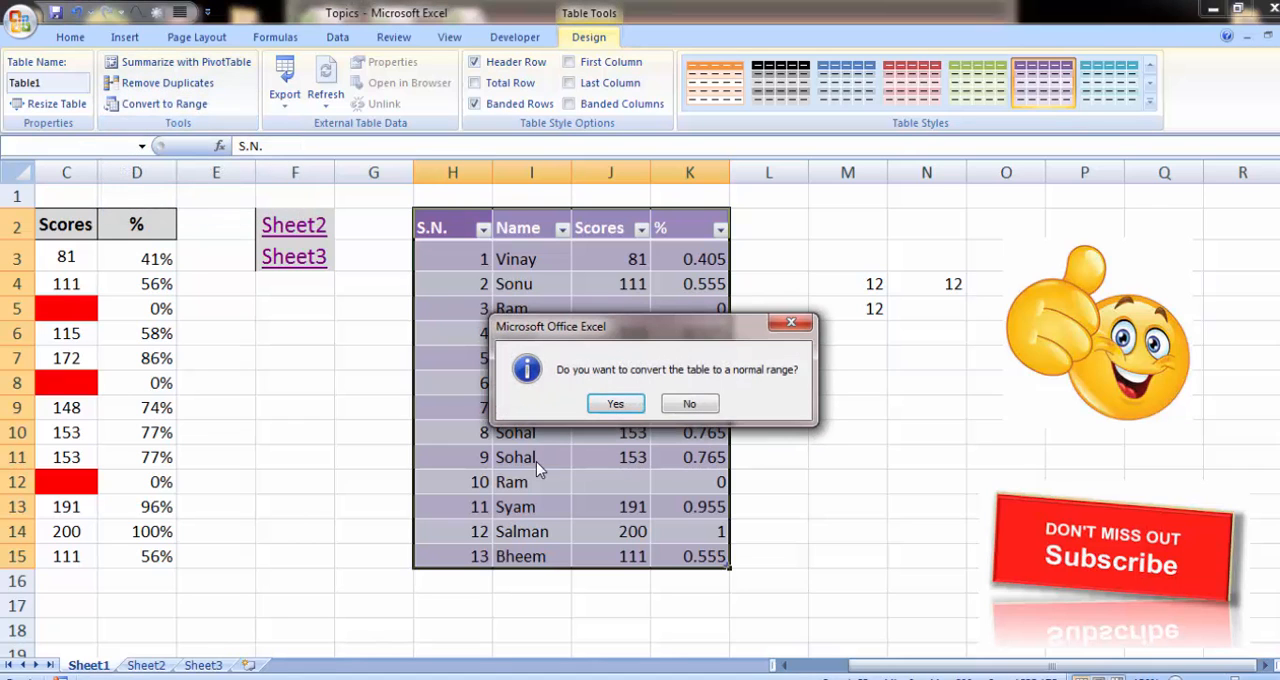
left_click(614, 404)
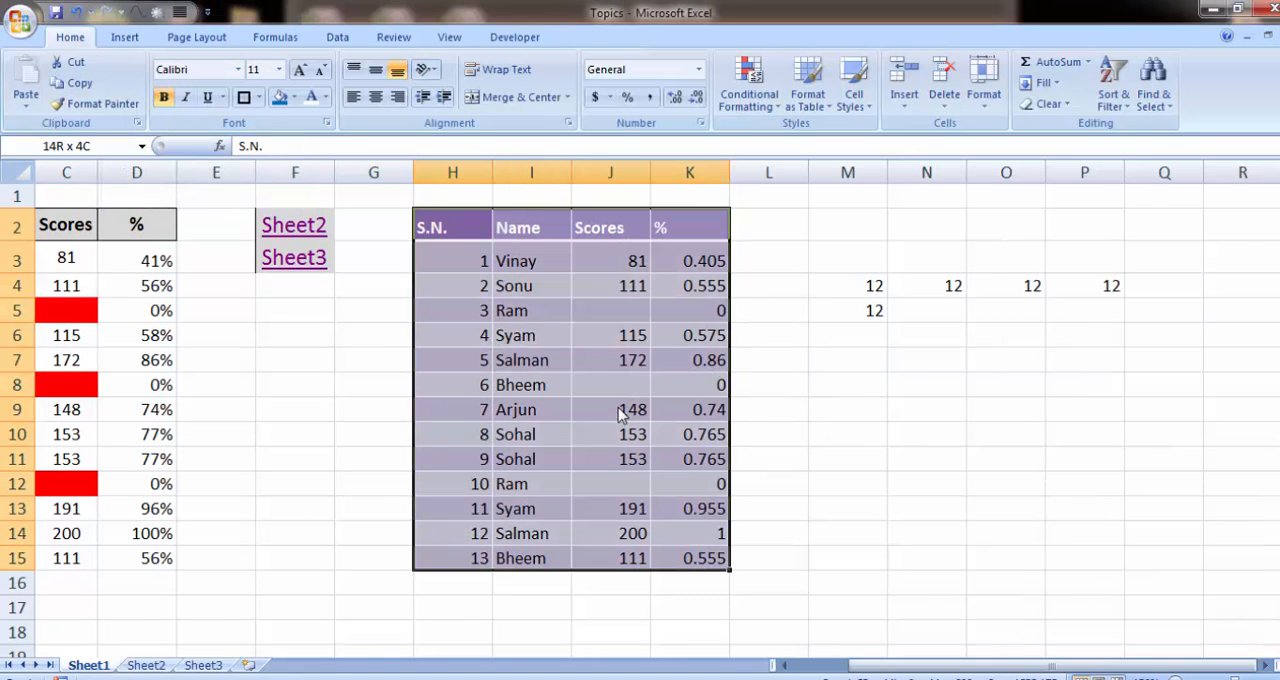
Step: Clear all formatting from the range H2:K15, keeping its contents
key("alt+e")
key("a")
key("f")
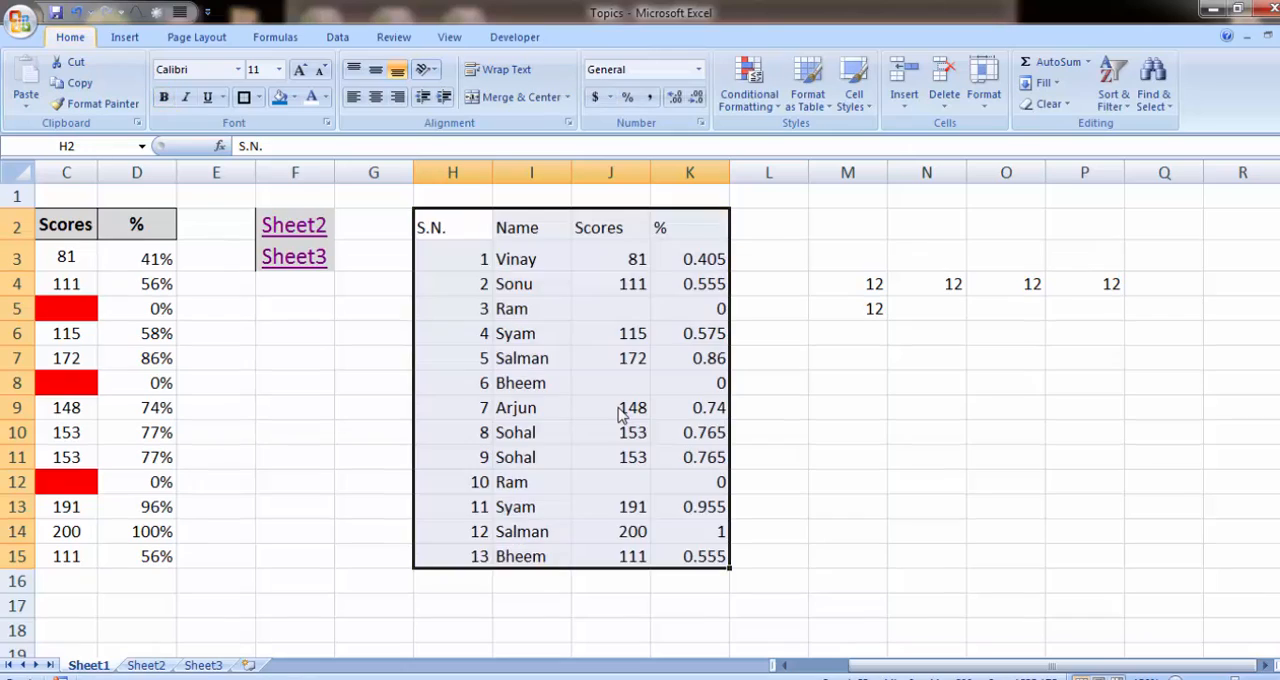
key("Down")
key("Up")
key("ctrl+shift+Right")
key("ctrl+shift+Down")
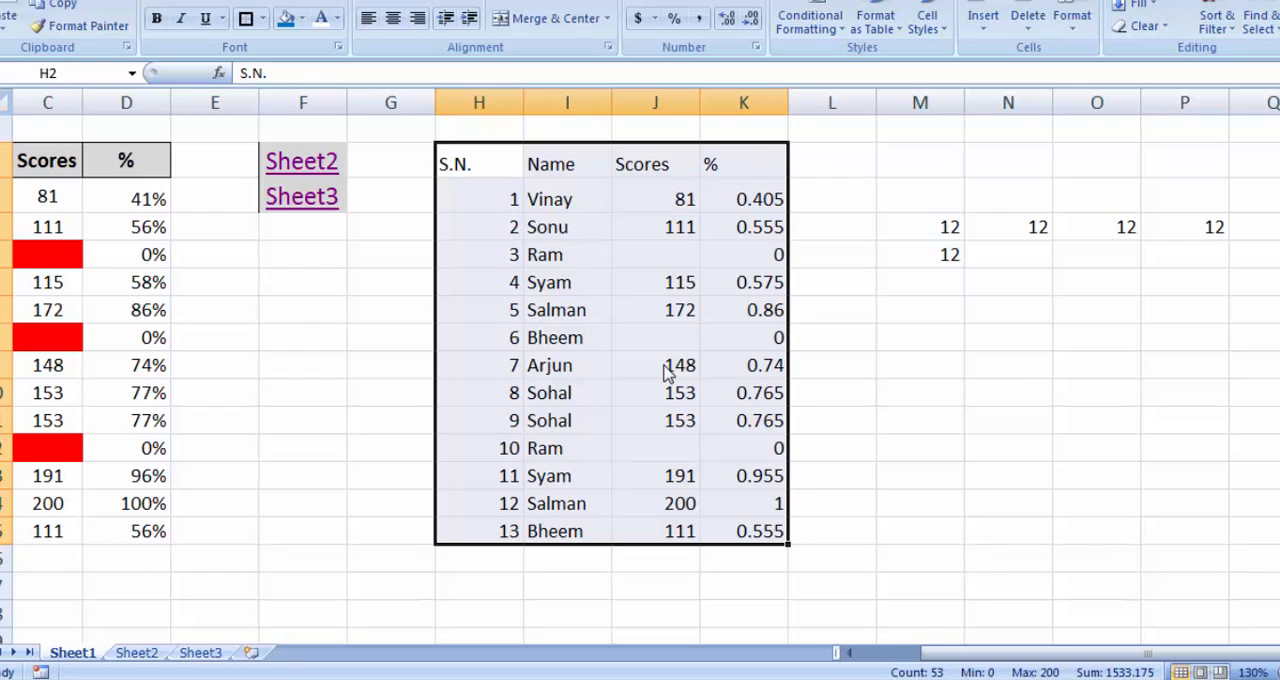
key("Down")
key("Right")
key("Up")
key("Left")
Step: Try creating a table from H2:K15 with "My table has headers" turned off, and undo it
key("ctrl+shift+Right")
key("ctrl+shift+Down")
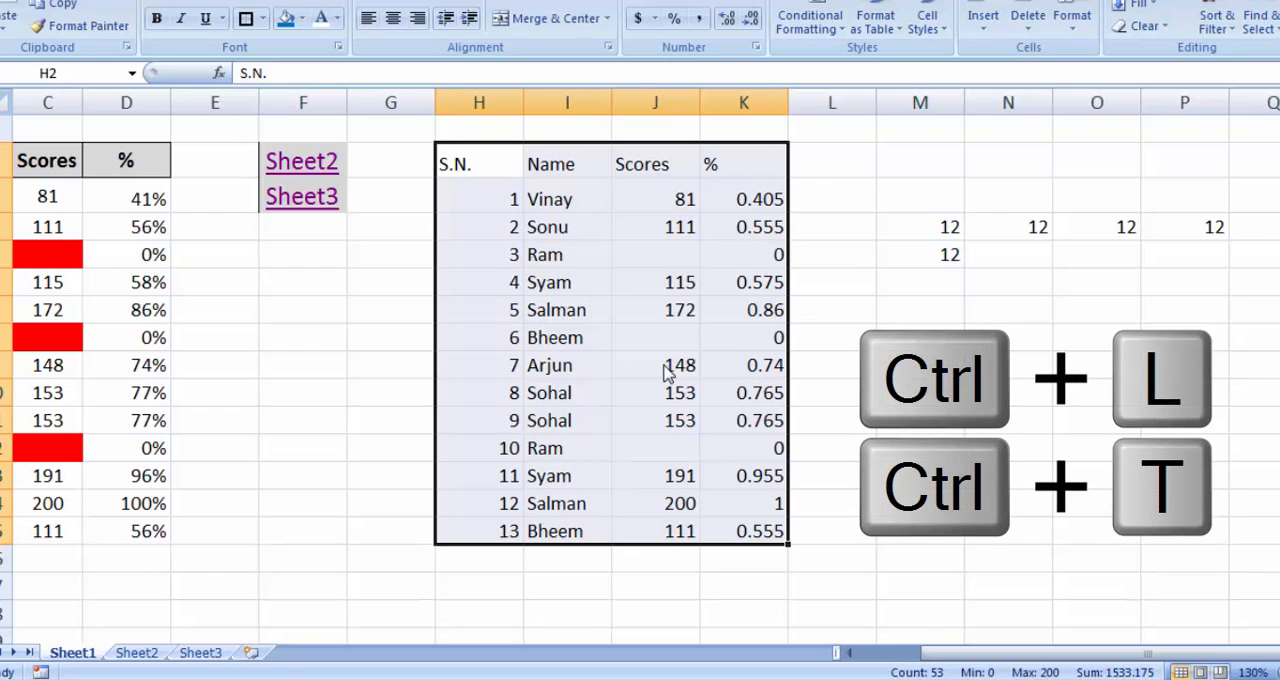
key("ctrl+t")
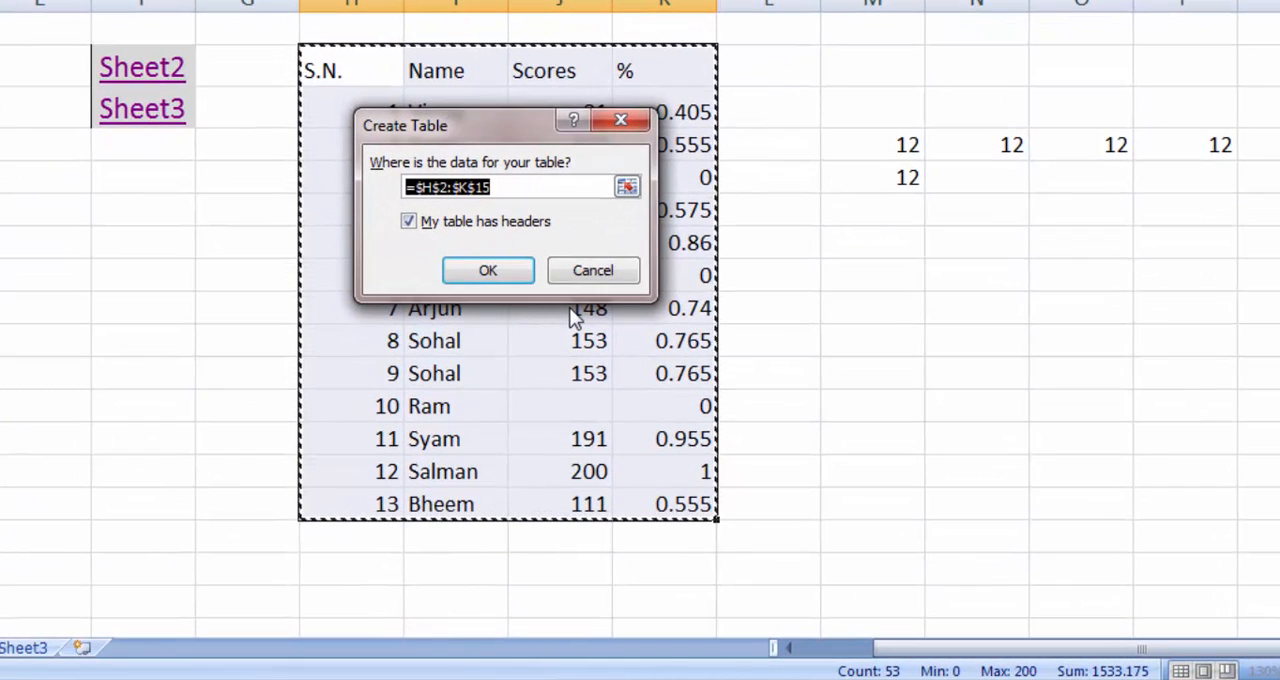
left_click(409, 221)
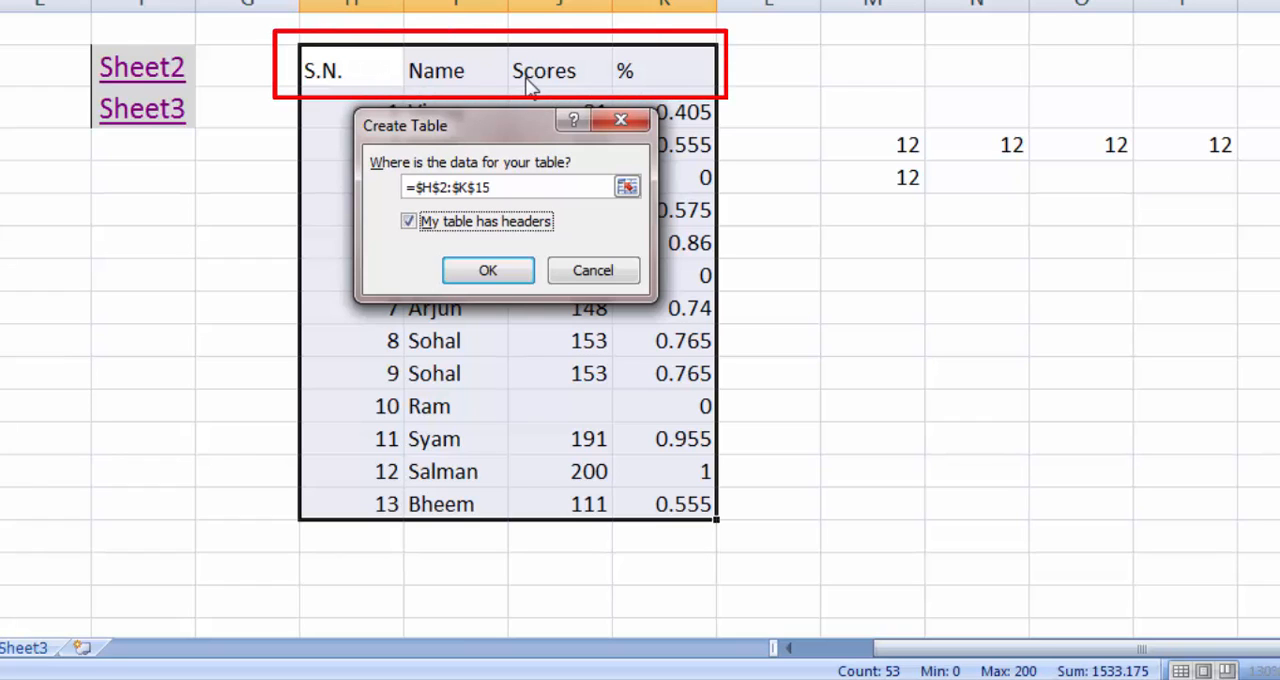
left_click(409, 222)
left_click(470, 267)
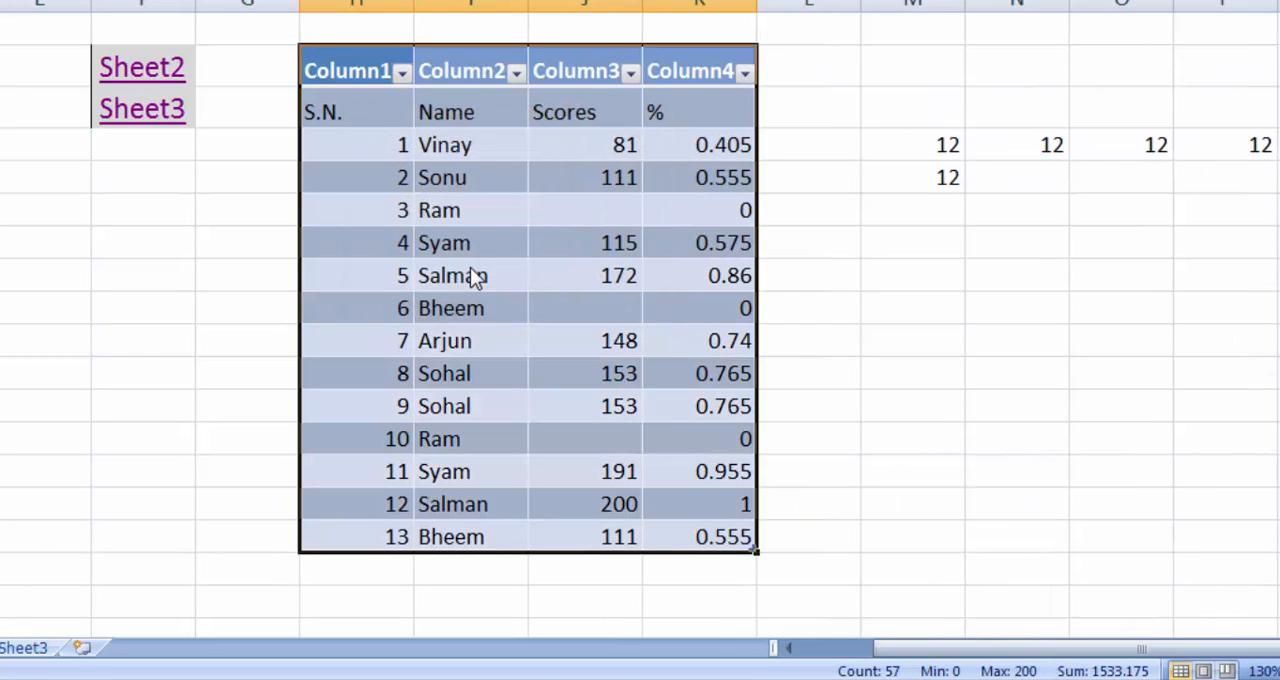
key("ctrl+z")
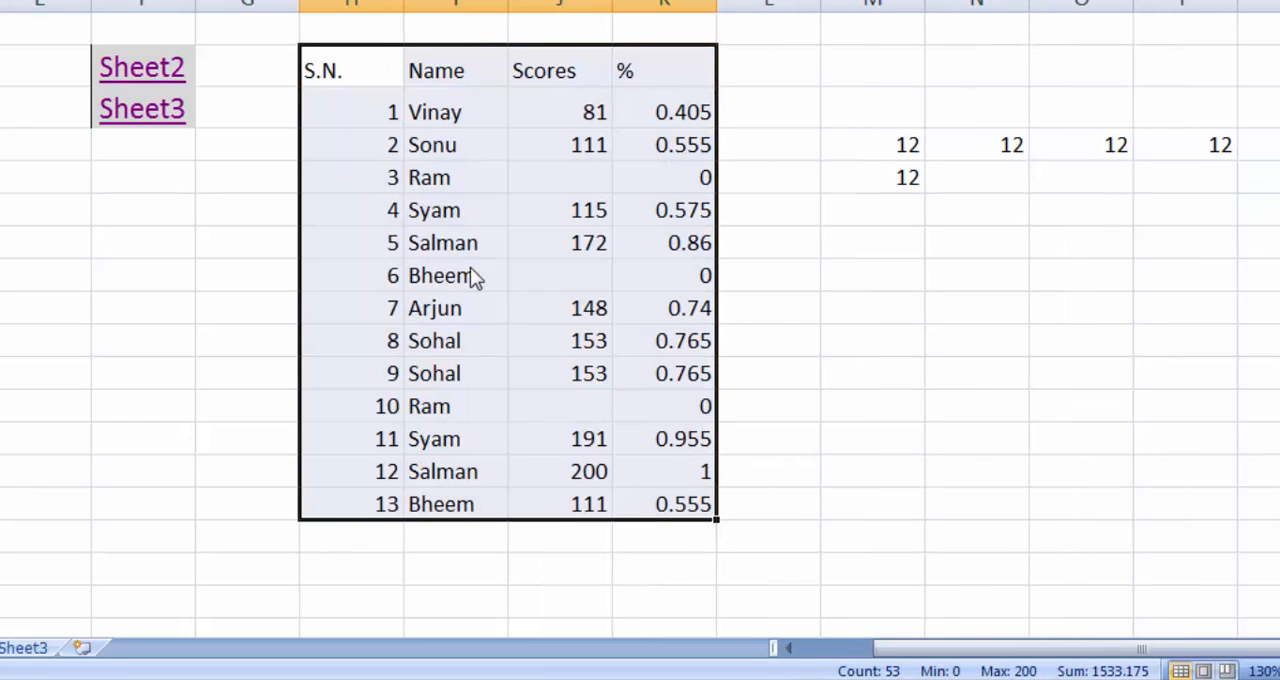
Step: Create a table from H2:K15 with "My table has headers" enabled
key("ctrl+t")
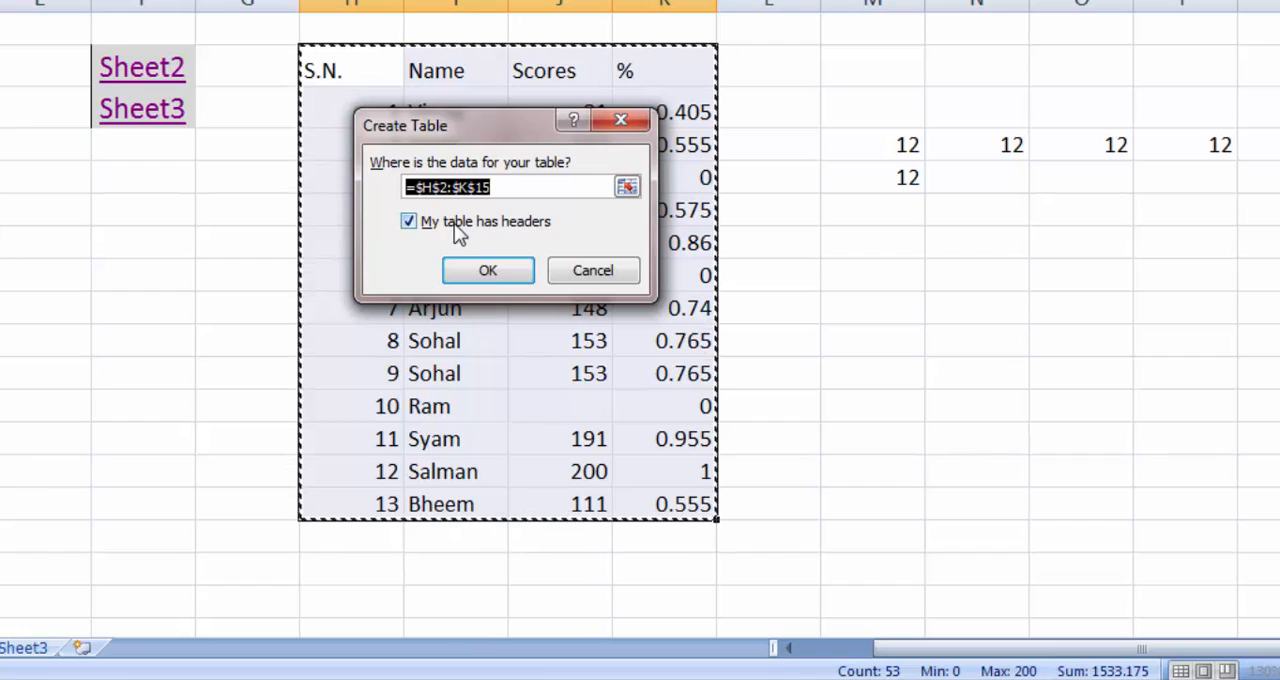
left_click(475, 273)
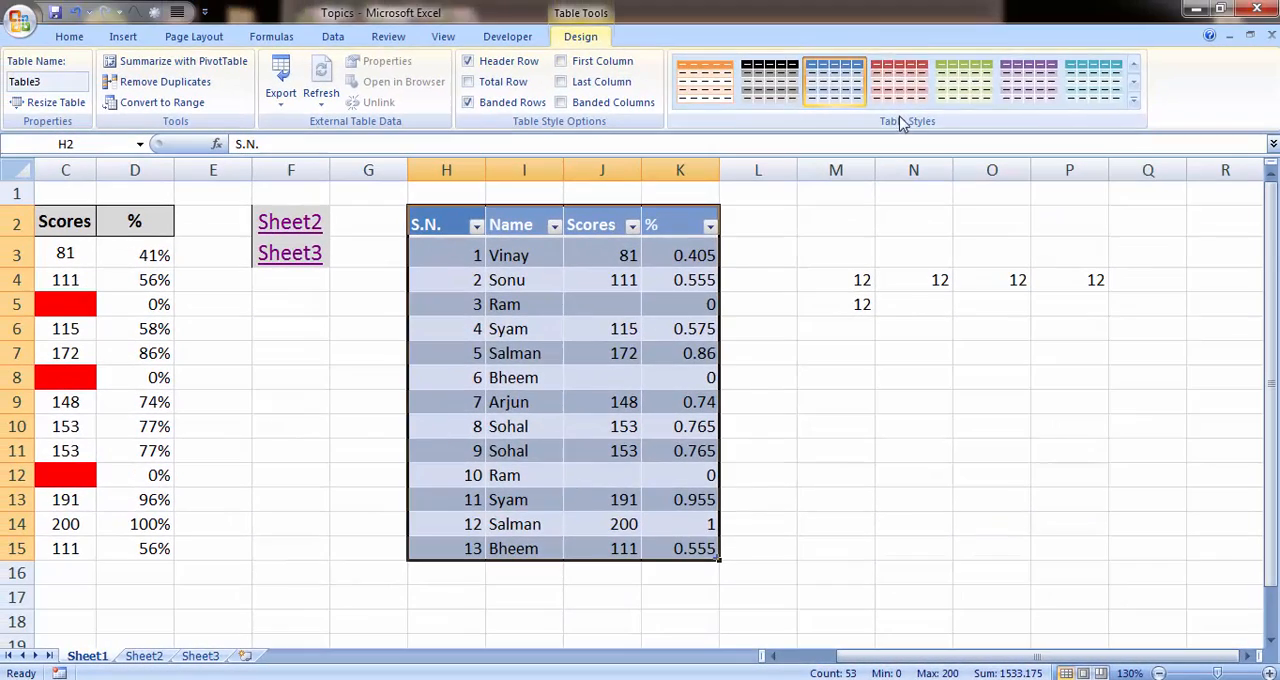
Step: Try the green style on the table, then apply the style with a red header and grey banded rows from the full style gallery
left_click(906, 82)
left_click(960, 88)
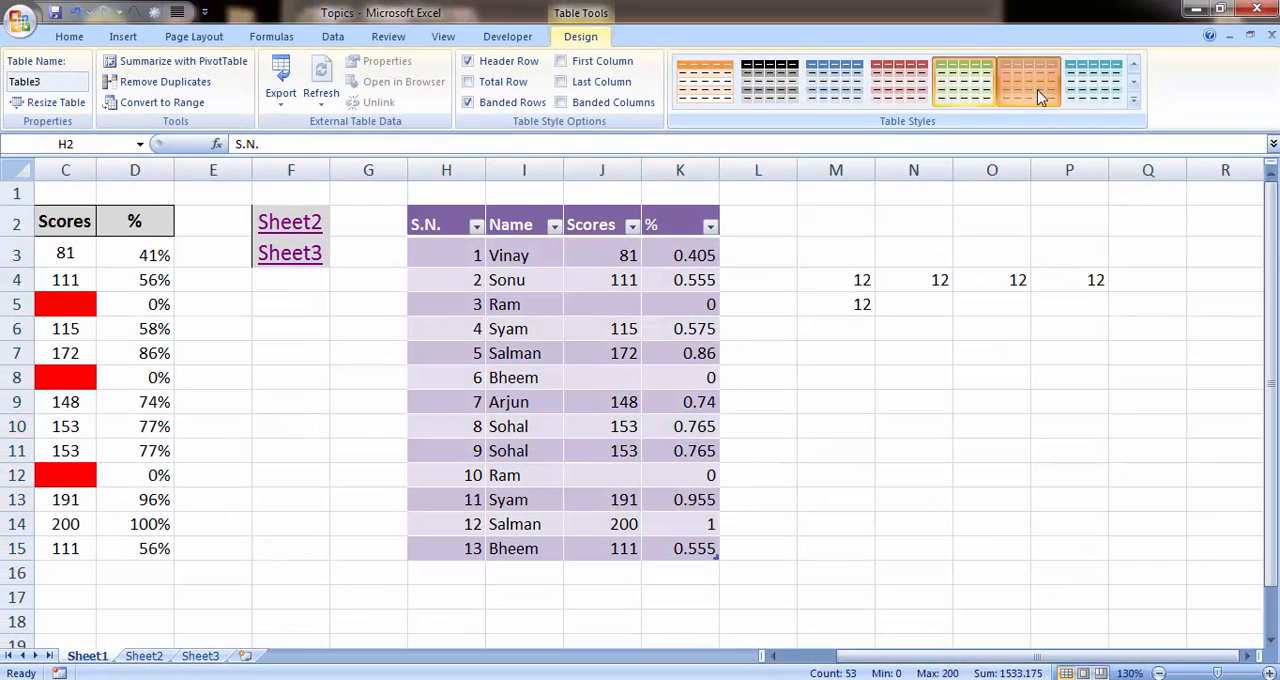
left_click(1132, 105)
left_click(826, 408)
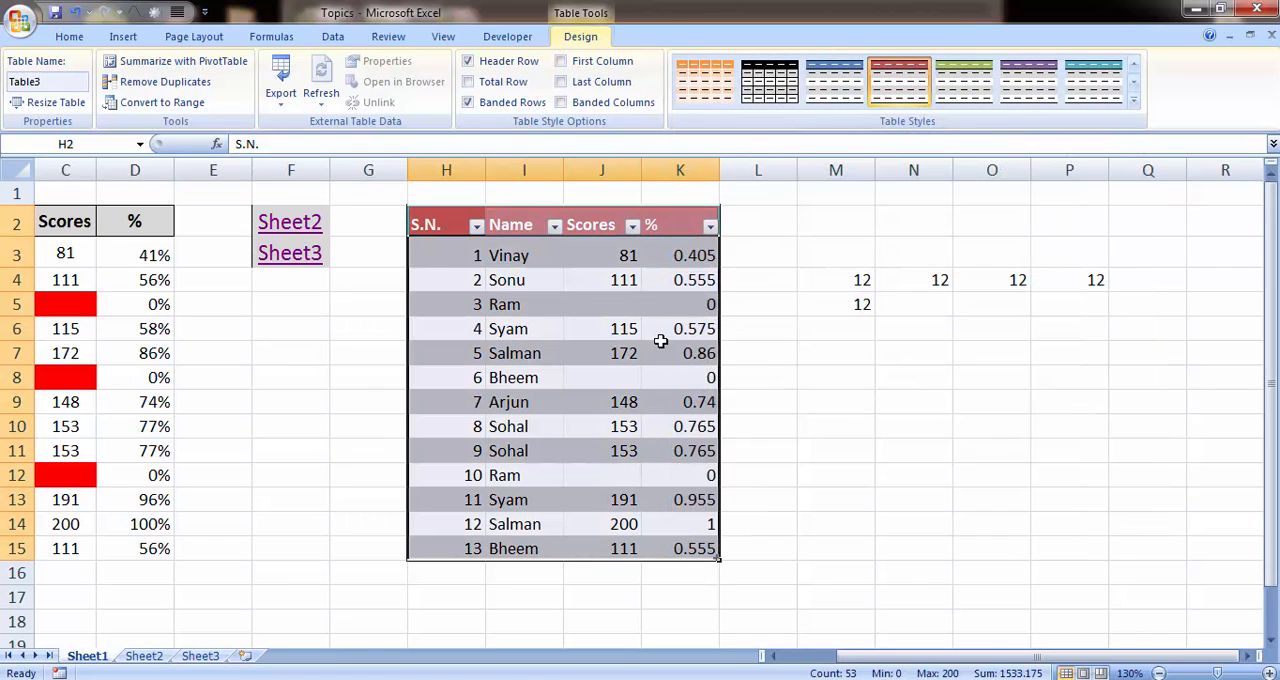
Step: Select the table's header row H2:K2, then the S.N. values in H3:H15
left_click(442, 229)
key("ctrl+shift+Right")
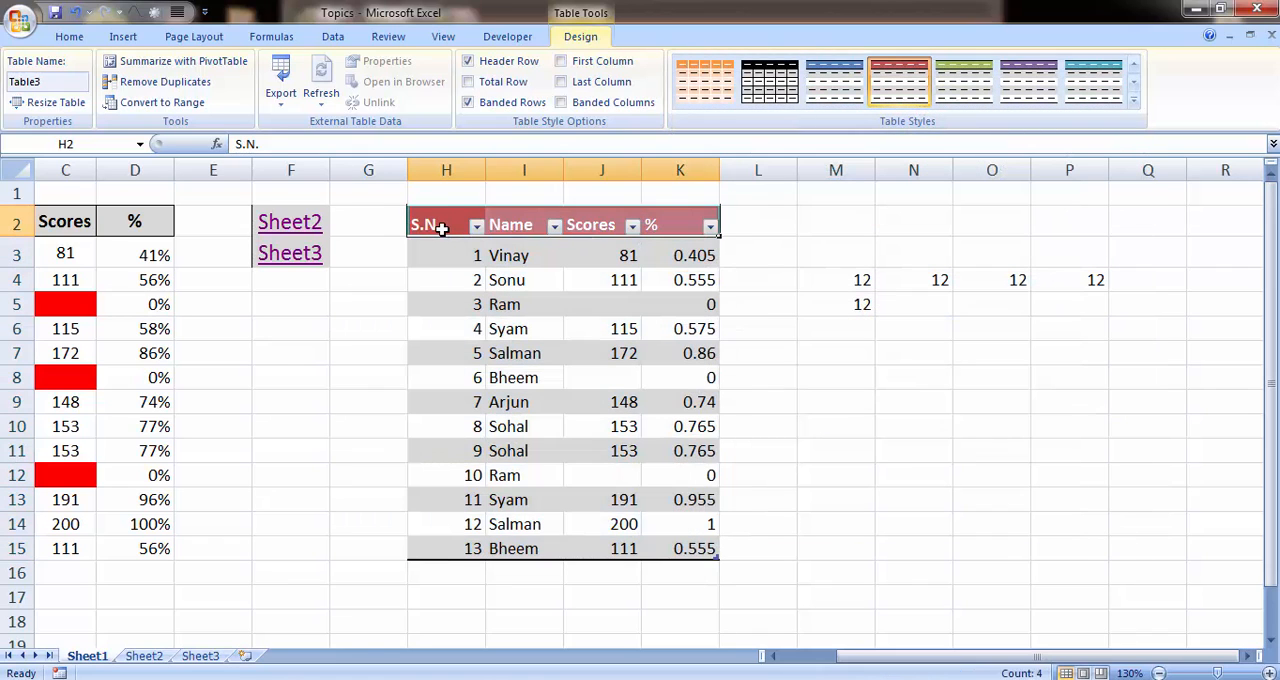
key("Down")
key("ctrl+shift+Right")
key("ctrl+shift+Left")
key("ctrl+shift+Down")
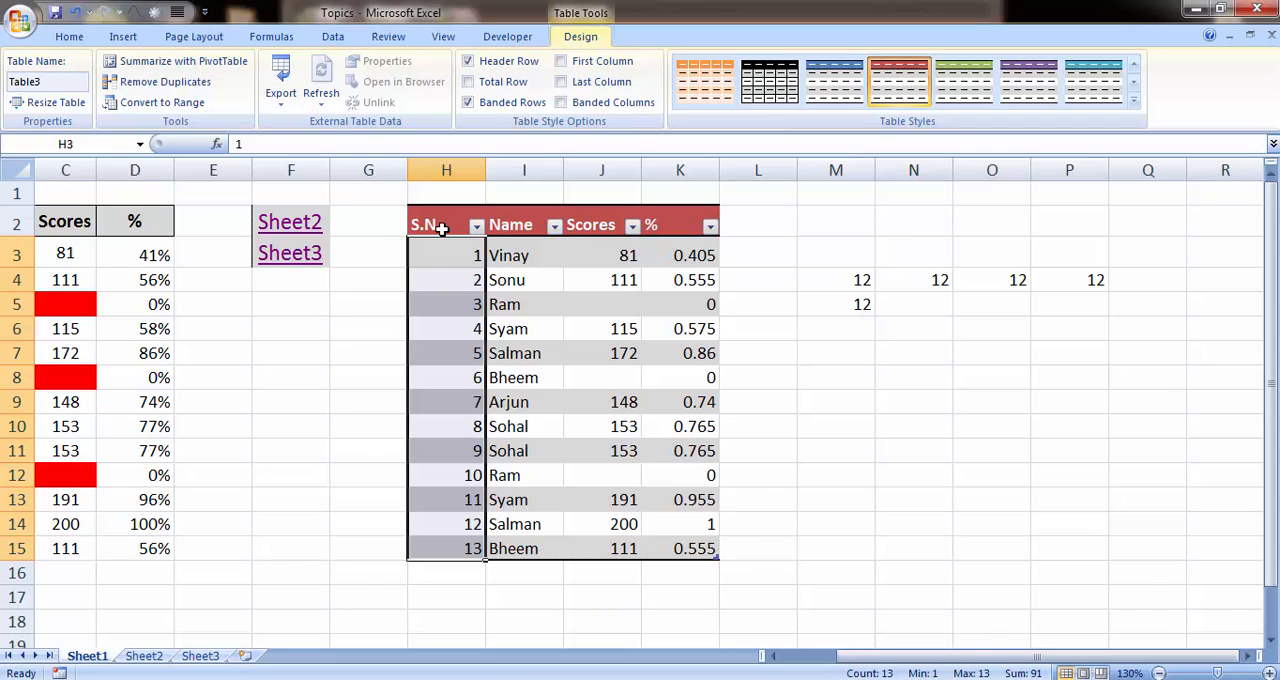
key("alt+Tab")
key("alt+Tab")
Step: Select the whole table H2:K15, starting from the S.N. header cell
key("Up")
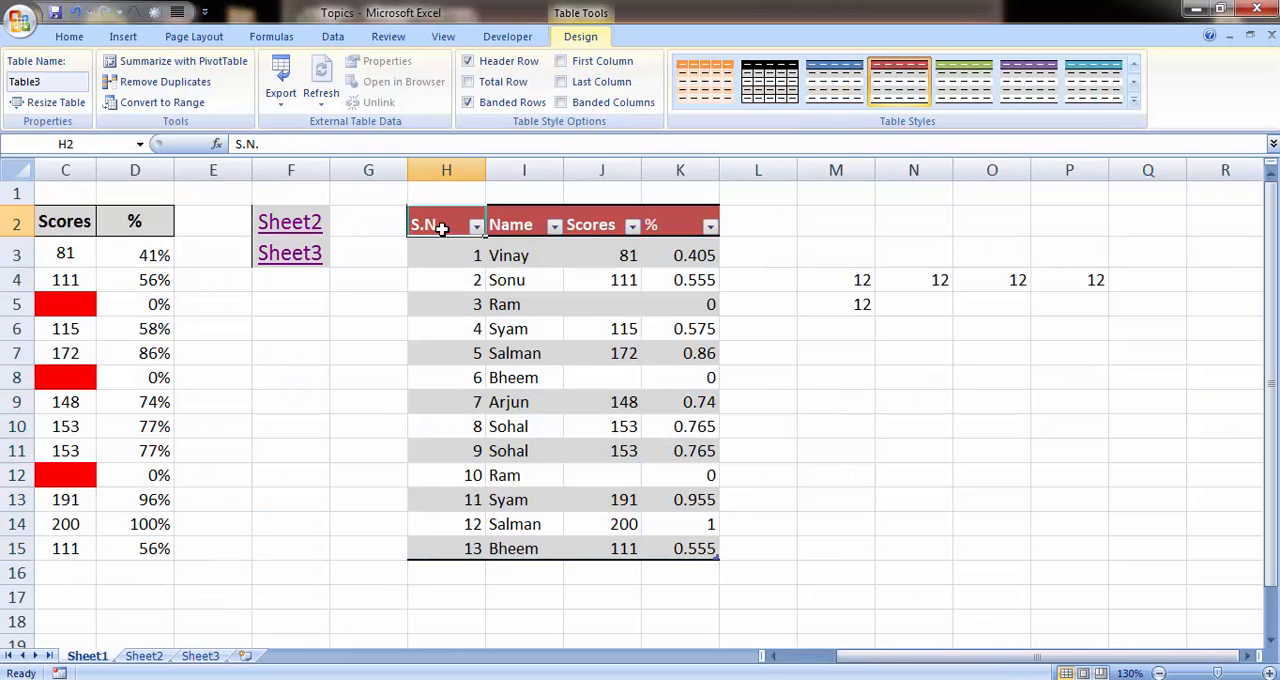
key("ctrl+a")
key("Down")
key("Up")
key("ctrl+shift+Right")
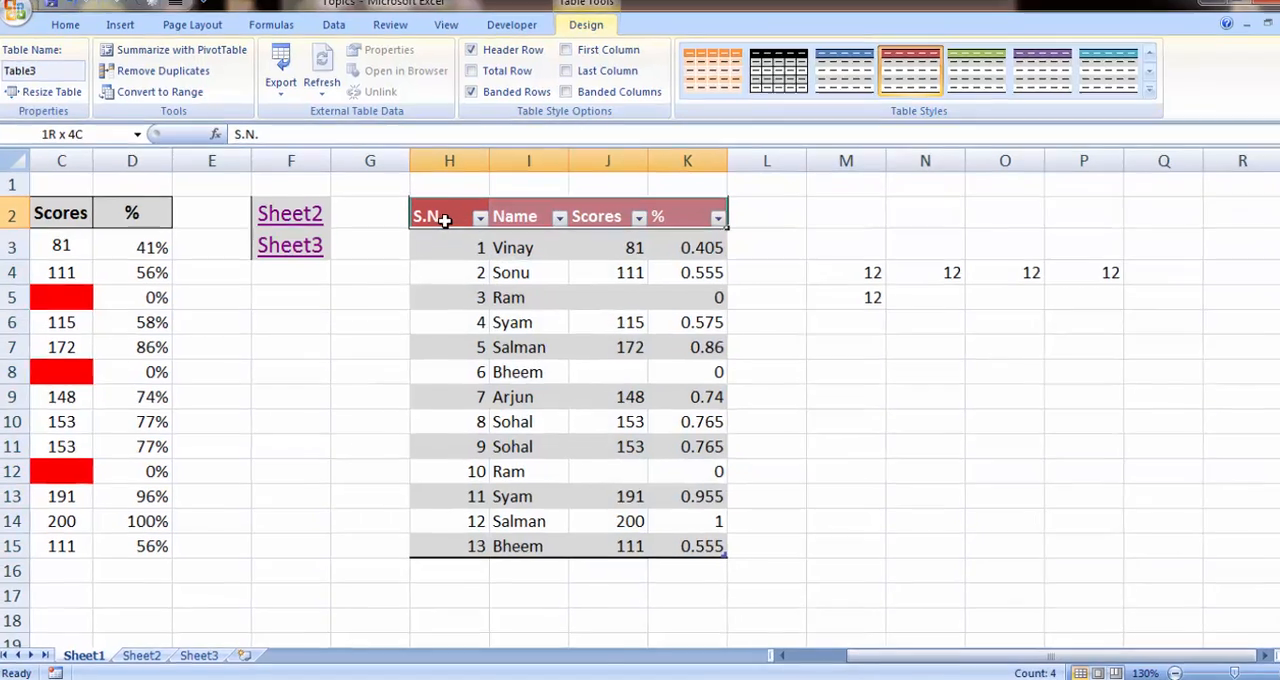
key("ctrl+shift+Down")
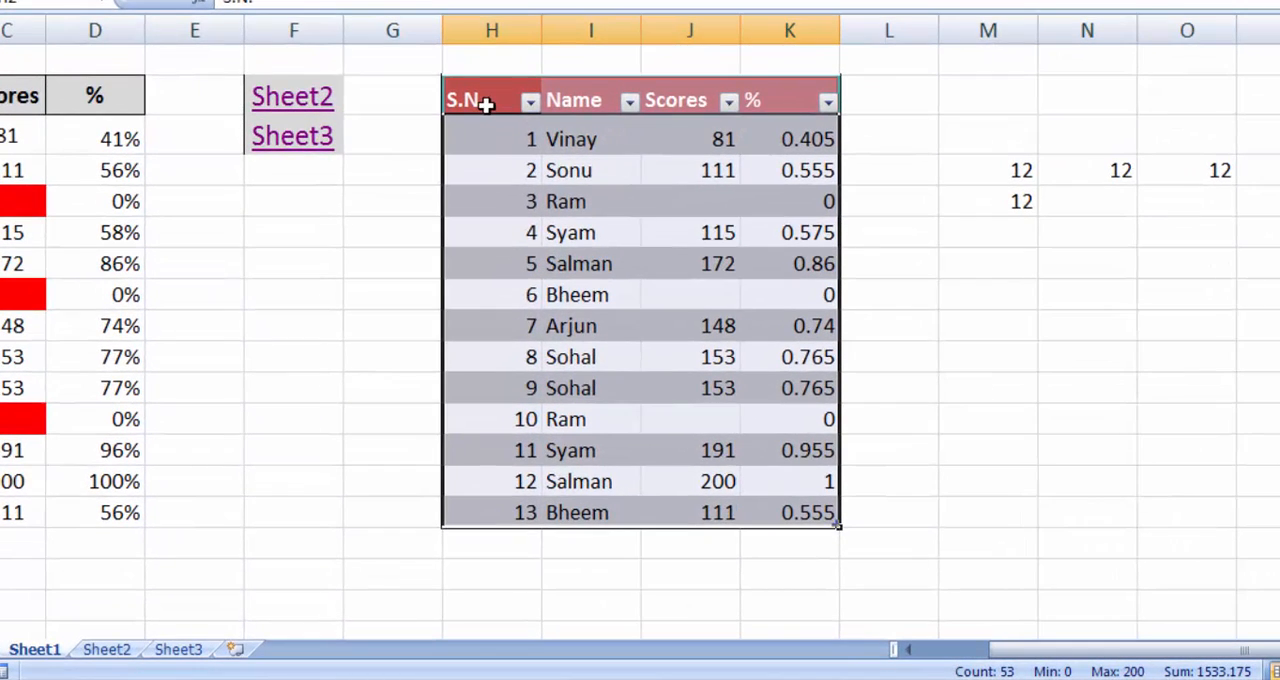
Step: Extend the table with a new column headed "ddf" in L2, directly beside the % column
key("Down")
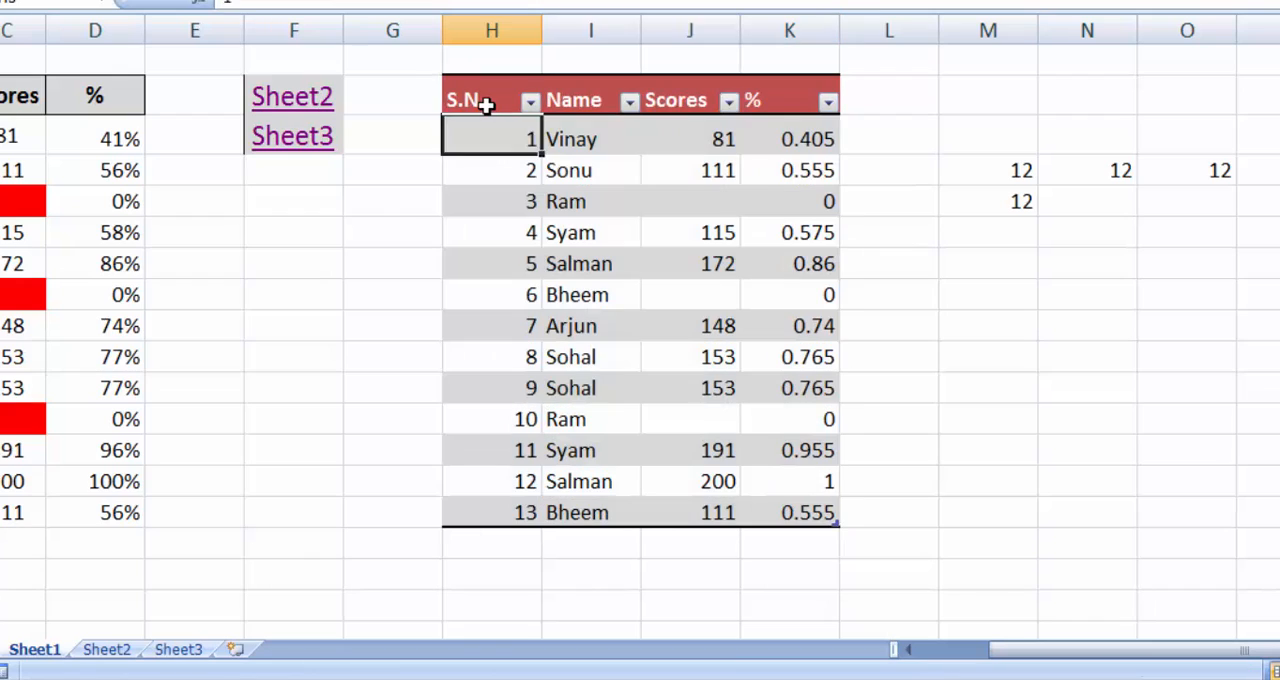
key("Up")
key("Right")
key("Right")
key("Right")
key("Right")
type("ddf")
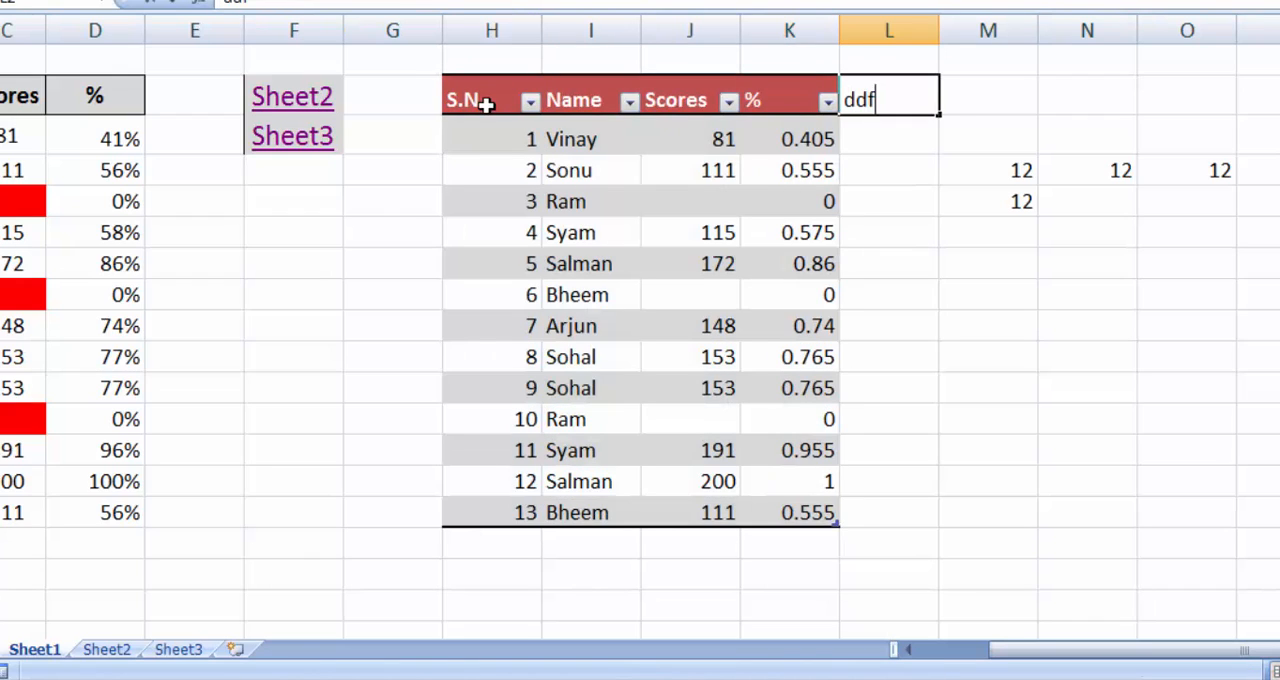
key("Return")
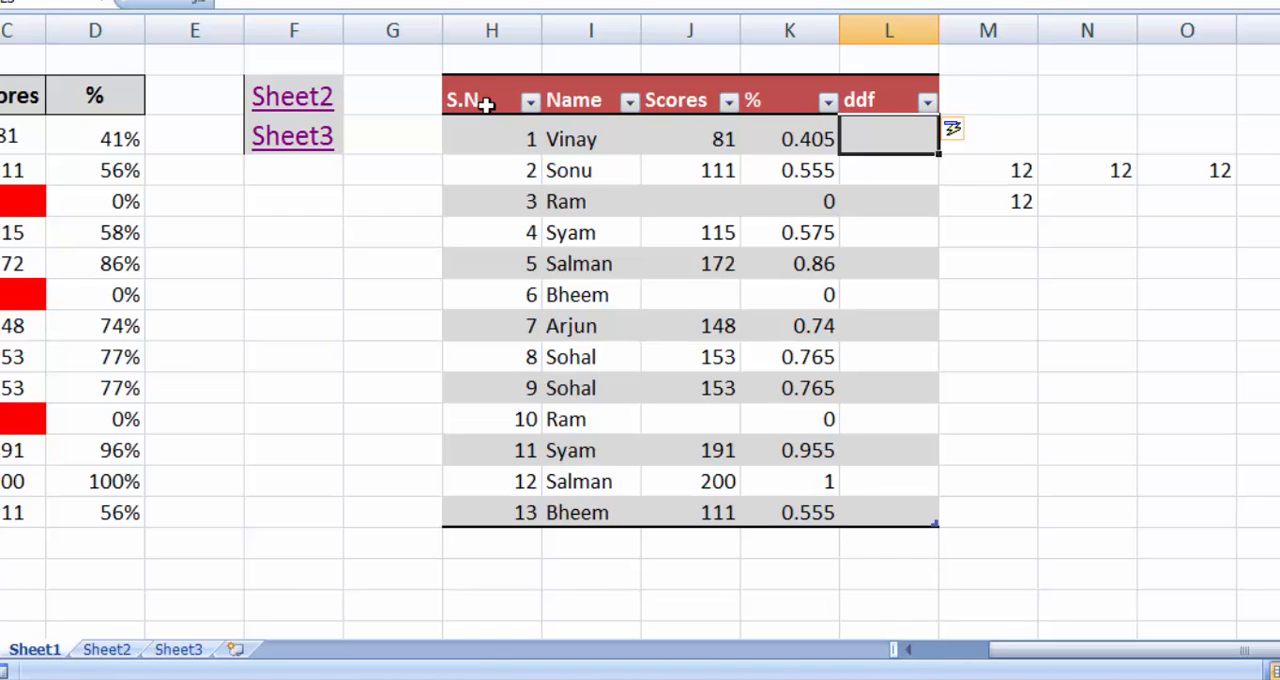
Step: Fill the ddf column with a formula that returns the % value of the same row
type("=")
key("Left")
key("Return")
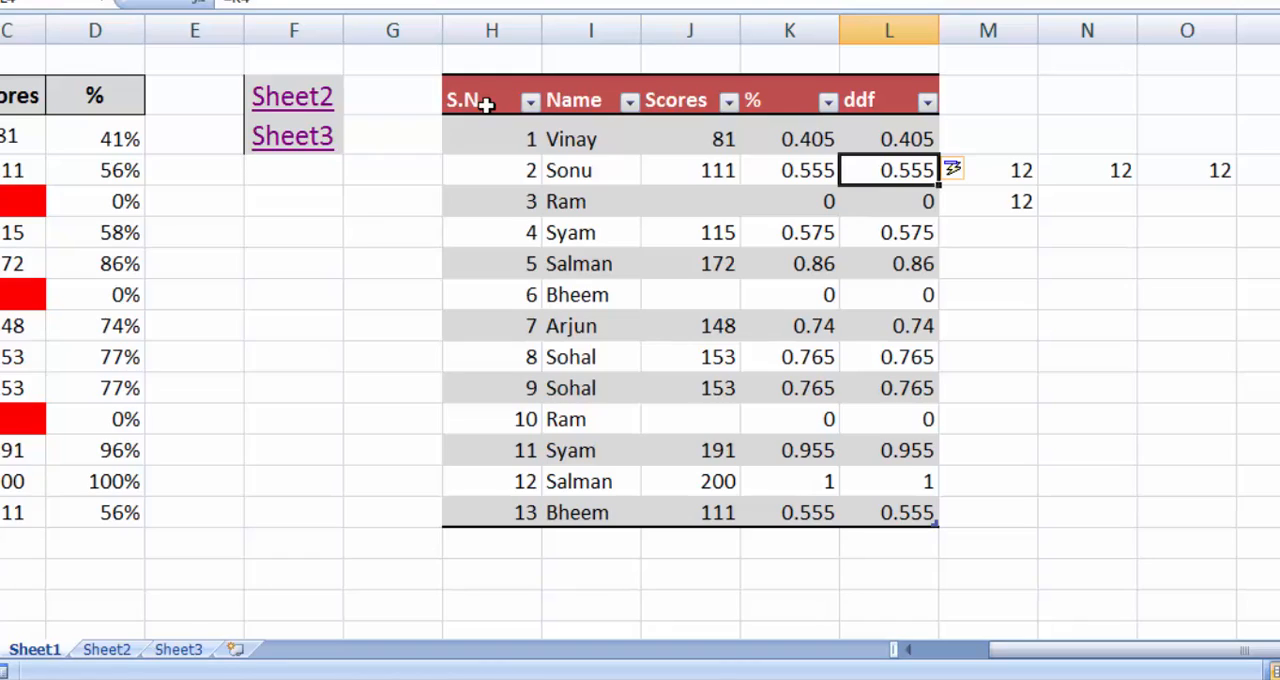
Step: Turn off the filter buttons in the table's header row from the Name header cell
key("Left")
key("Up")
key("Up")
key("Left")
key("Left")
key("ctrl+shift+l")
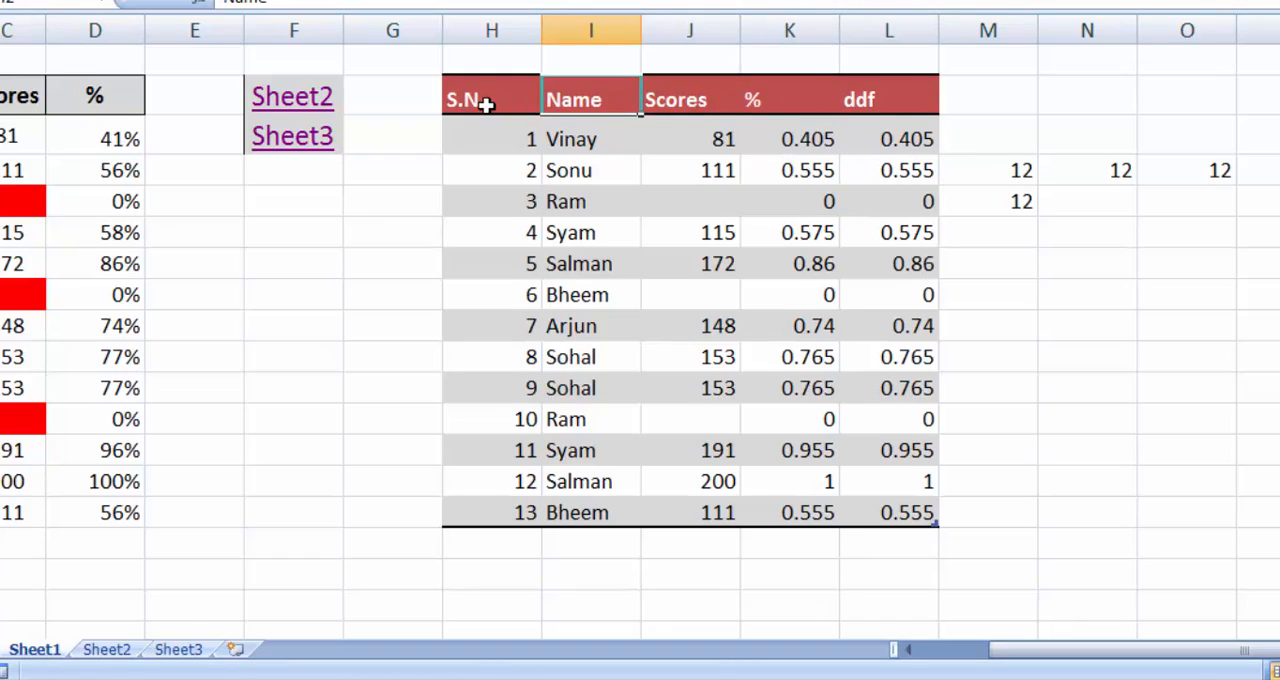
Step: Select the whole table H2:L15 and convert it to a normal range
key("Left")
key("ctrl+shift+Right")
key("ctrl+shift+Down")
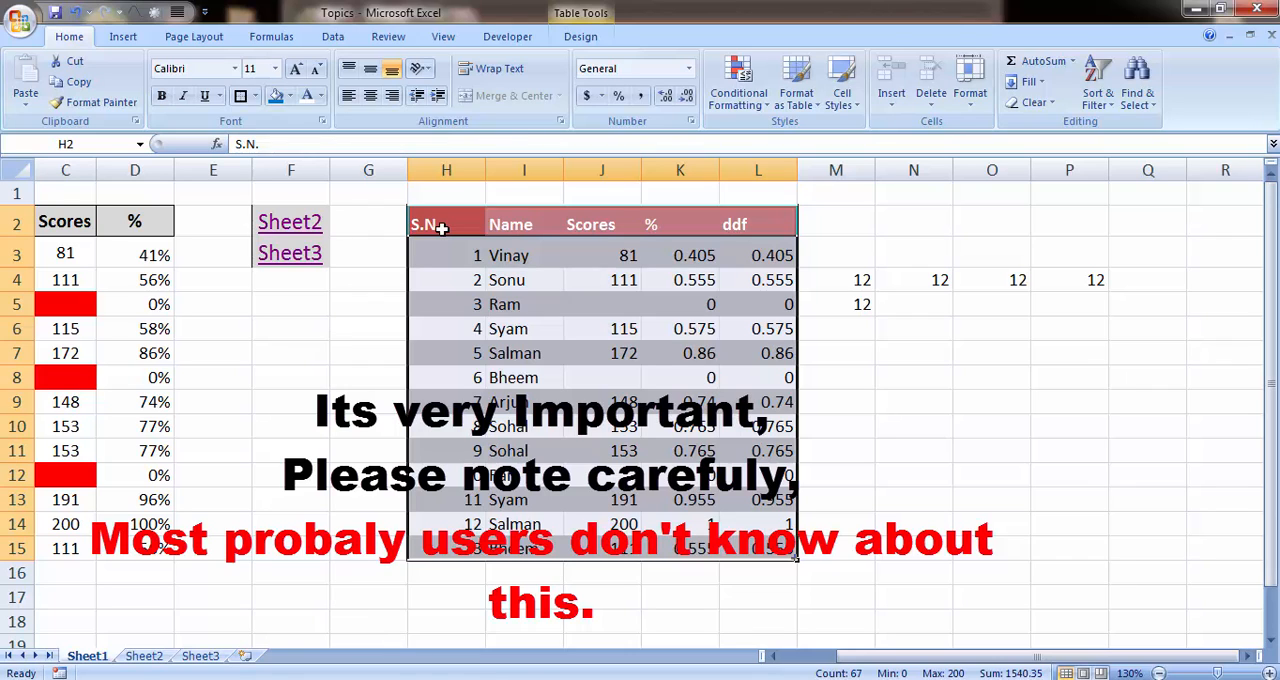
left_click(576, 20)
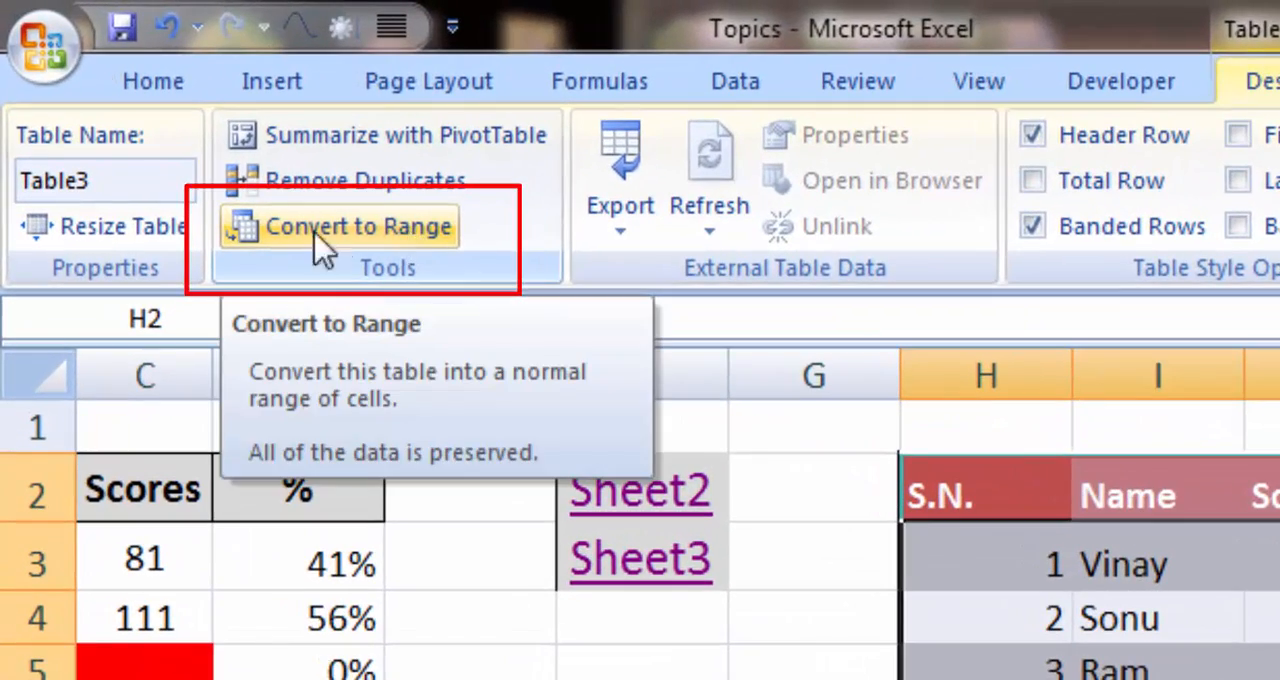
left_click(397, 228)
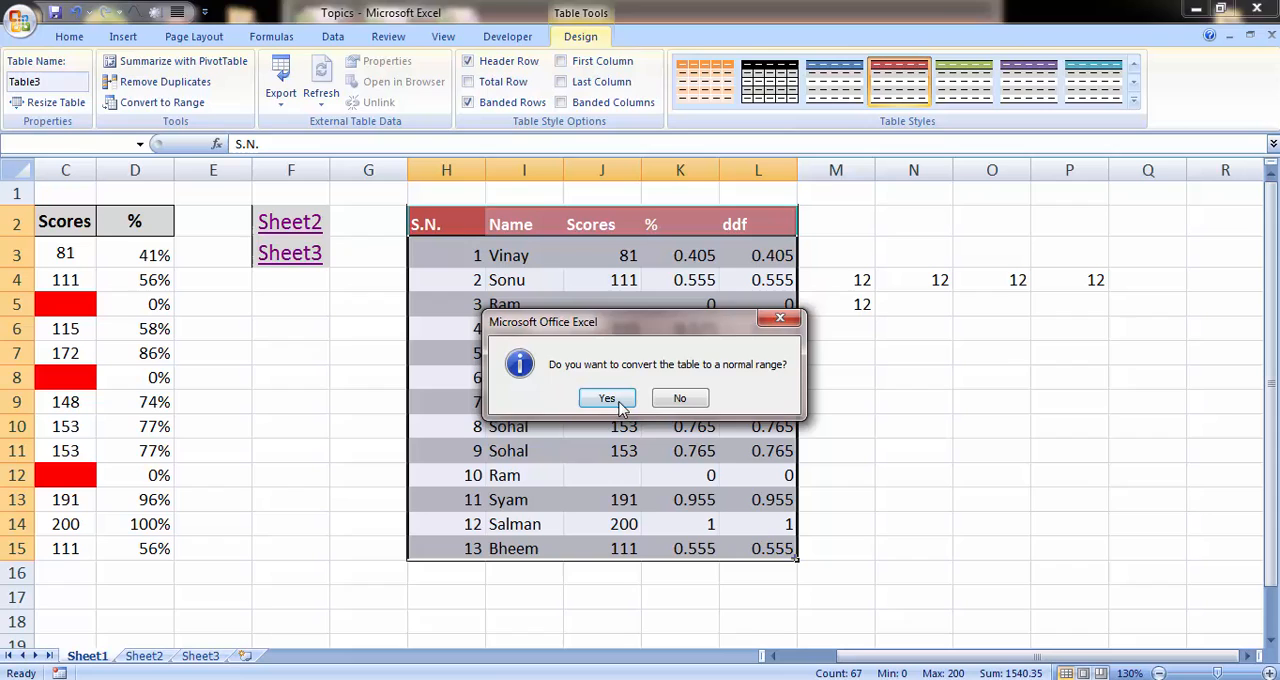
left_click(620, 405)
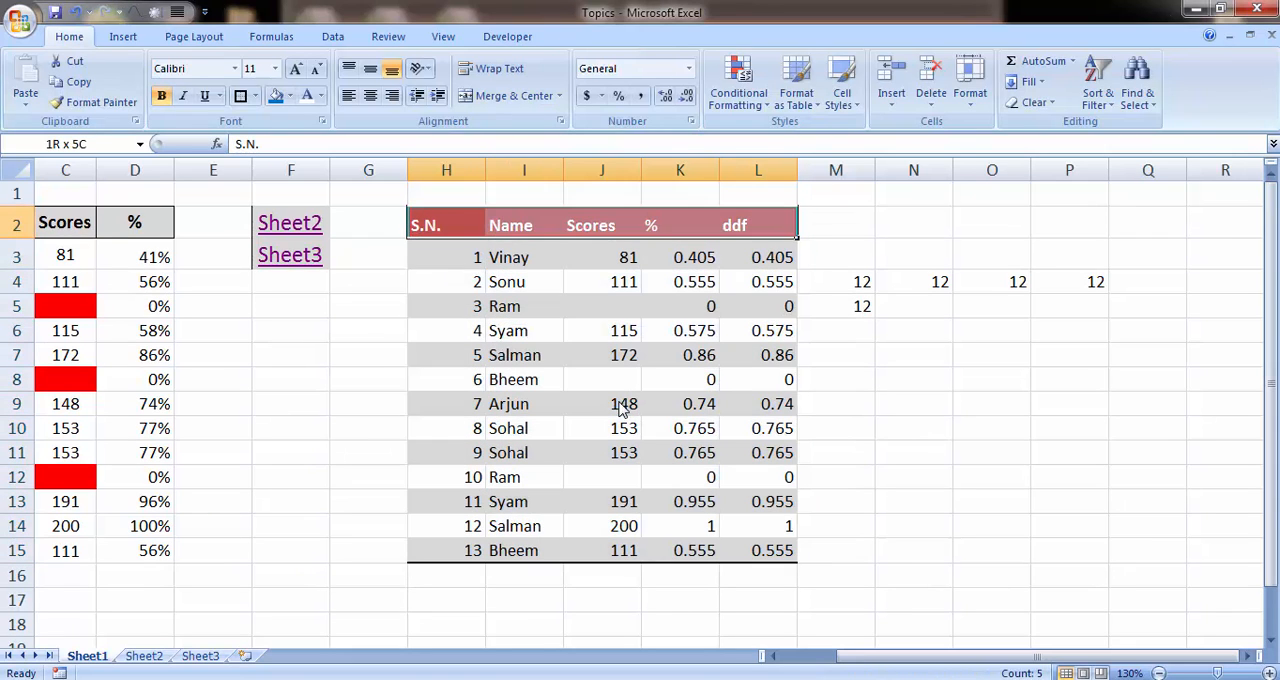
Step: Try replacing the S.N. header in H2 with 0, and undo the entry
key("ctrl+shift+Down")
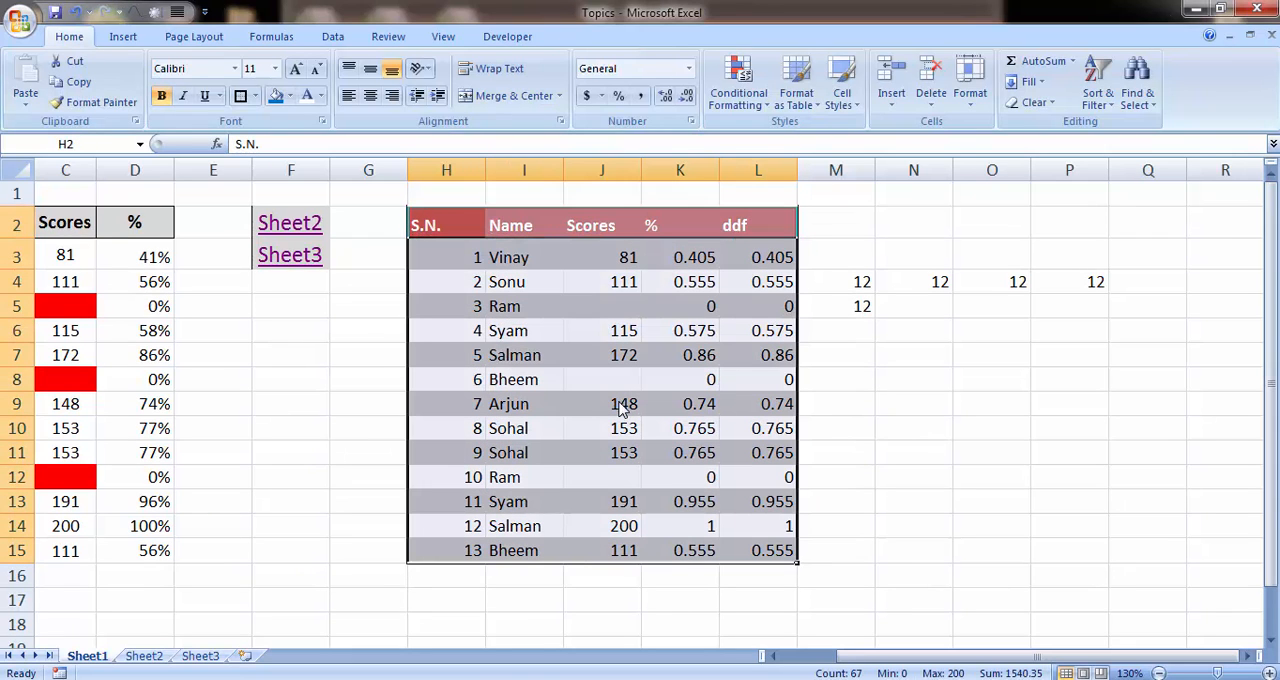
type("0")
key("Left")
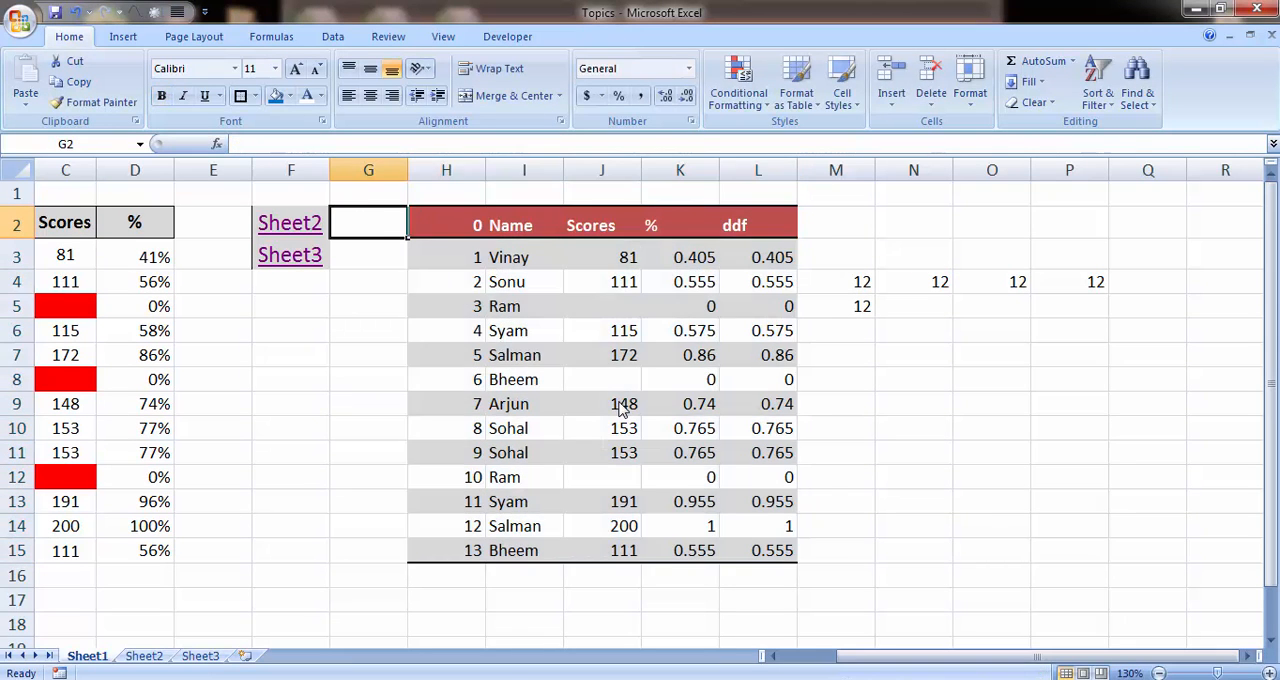
key("ctrl+z")
Step: Enter "dd" in M2, beside the ddf header, to test the range's behaviour outside a table
key("Right")
key("Right")
key("Right")
key("Right")
key("Right")
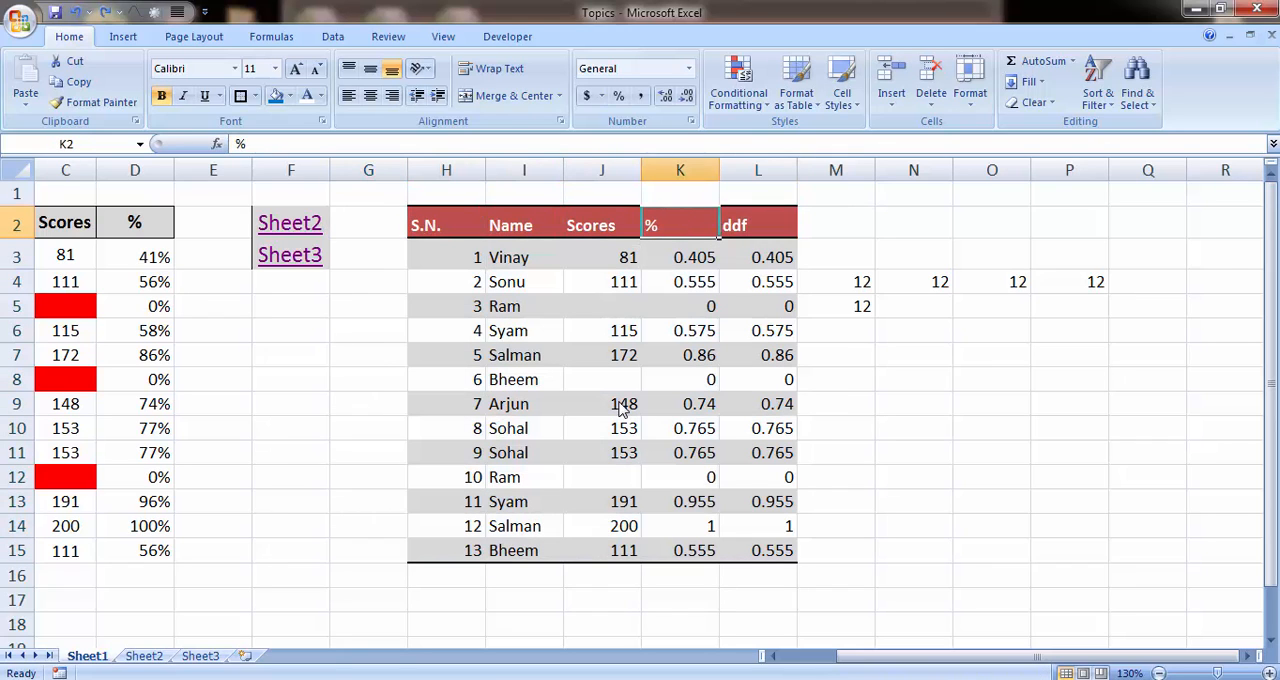
type("dd")
key("Return")
key("Up")
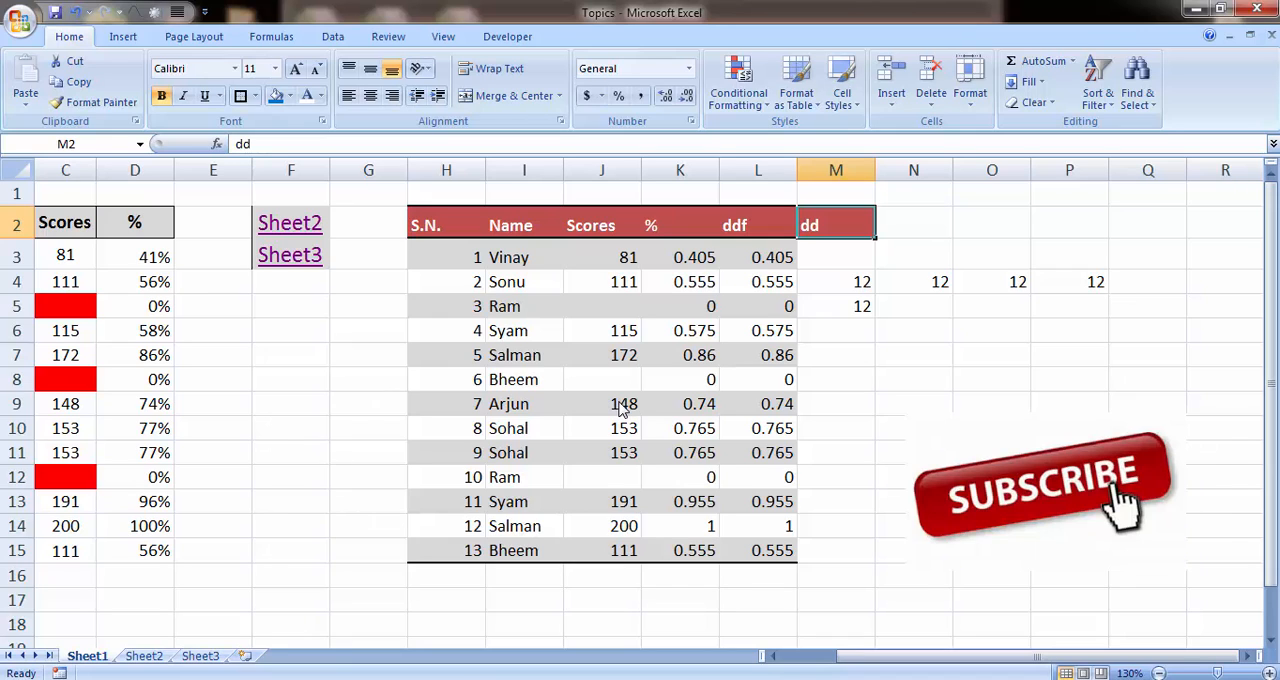
Step: Delete the contents of M2:P5 beside the converted range and return to the Name header cell
key("shift+Down")
key("shift+Down")
key("shift+Down")
key("shift+Right")
key("shift+Right")
key("shift+Right")
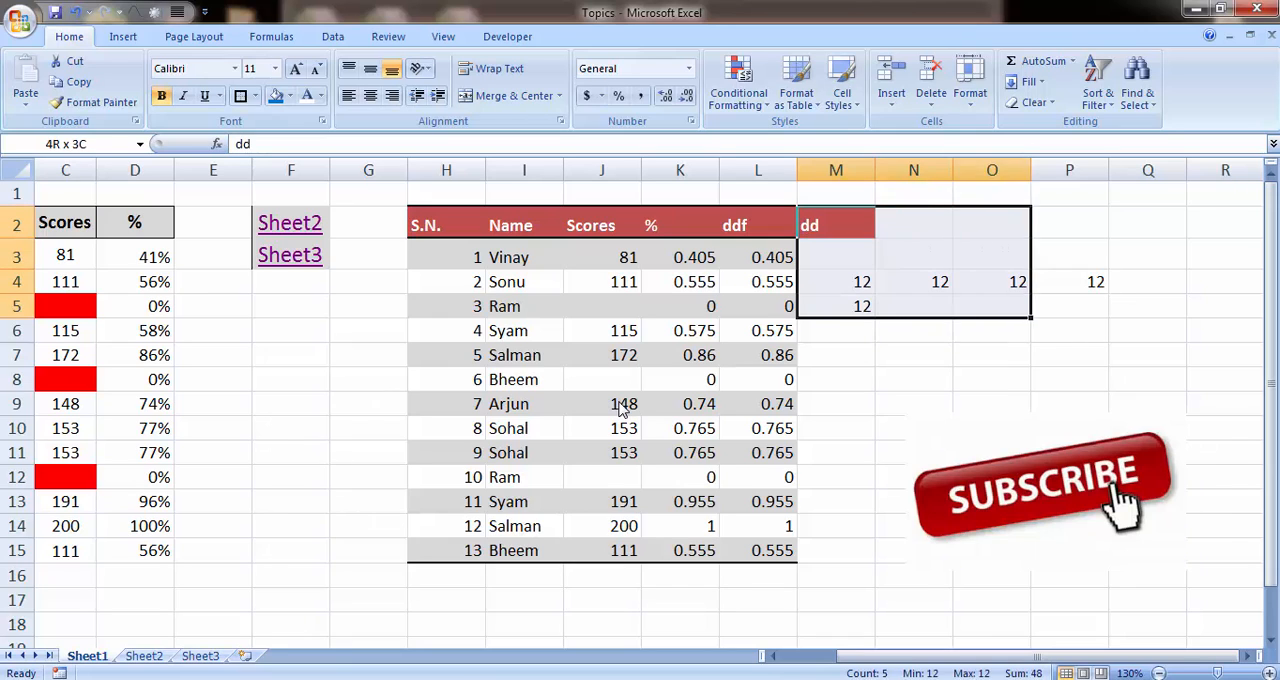
key("Delete")
key("Left")
key("Left")
key("Left")
key("Left")
key("Left")
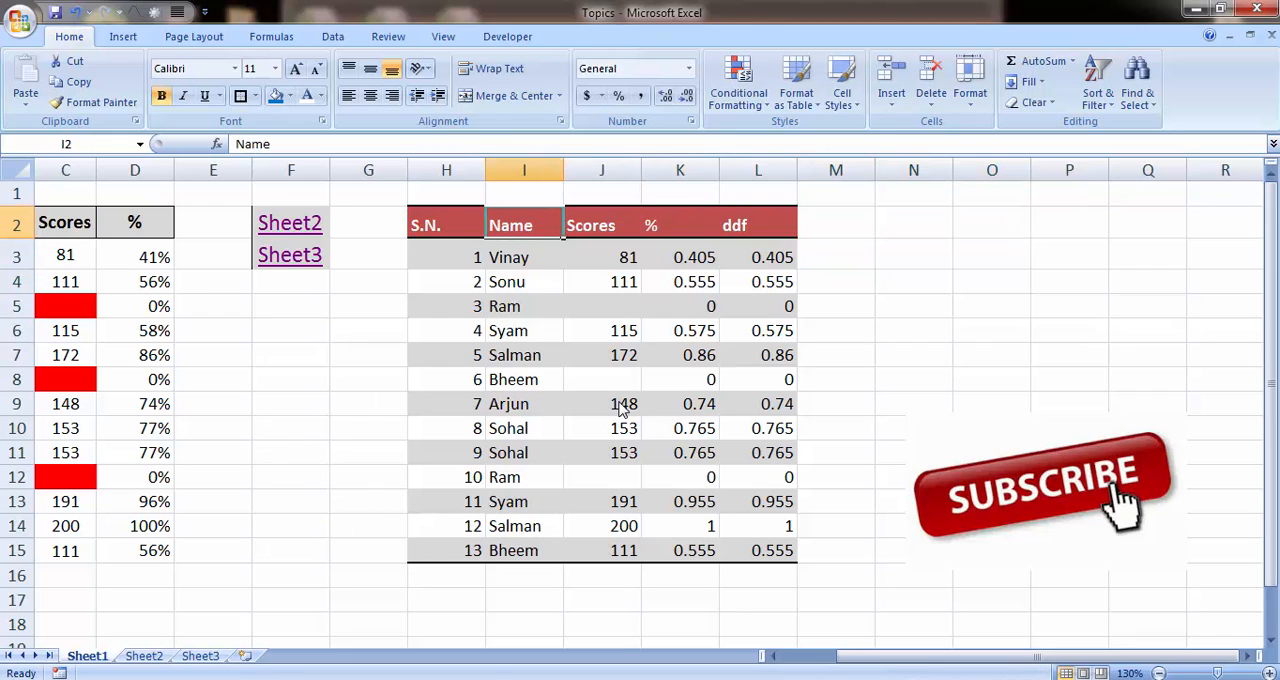
Step: Switch to the Shortcut Material workbook and select the CTRL+U entry in D7
key("shift+Right")
key("shift+Right")
key("shift+Right")
key("shift+Right")
key("ctrl+shift+Down")
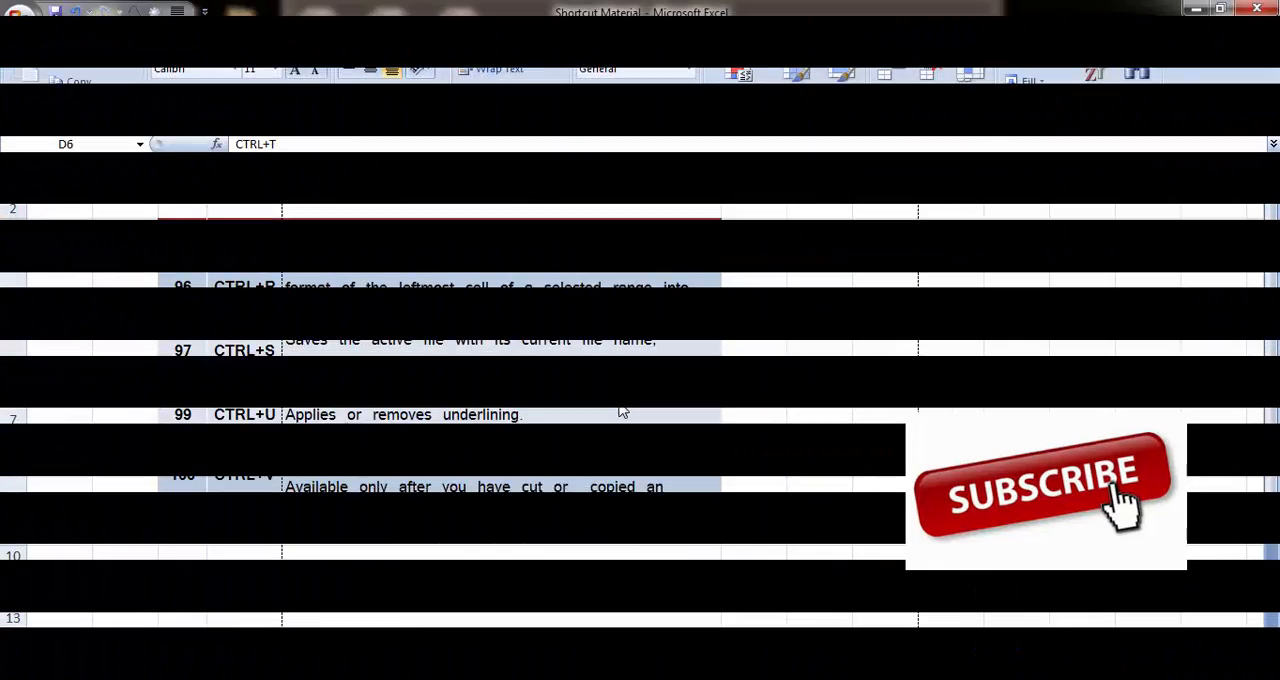
key("Up")
key("Down")
key("Down")
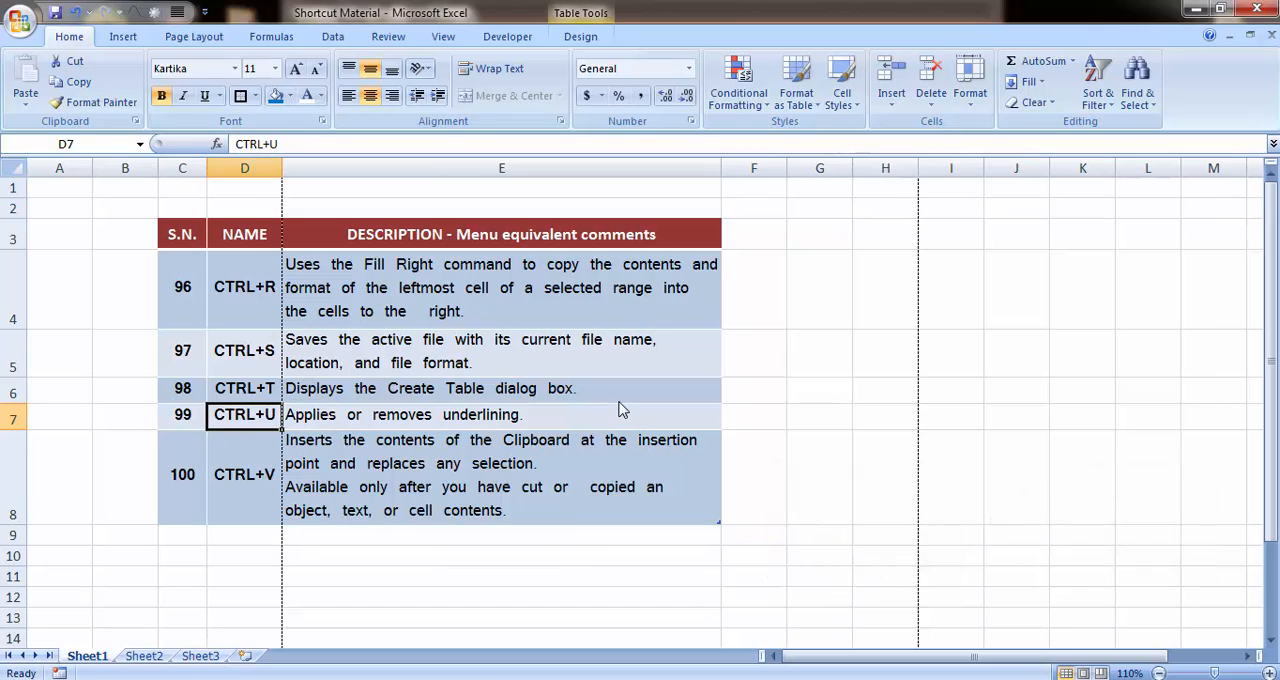
Step: Toggle underlining of the CTRL+U entry in D7 on and off, leaving it without underline
key("ctrl+u")
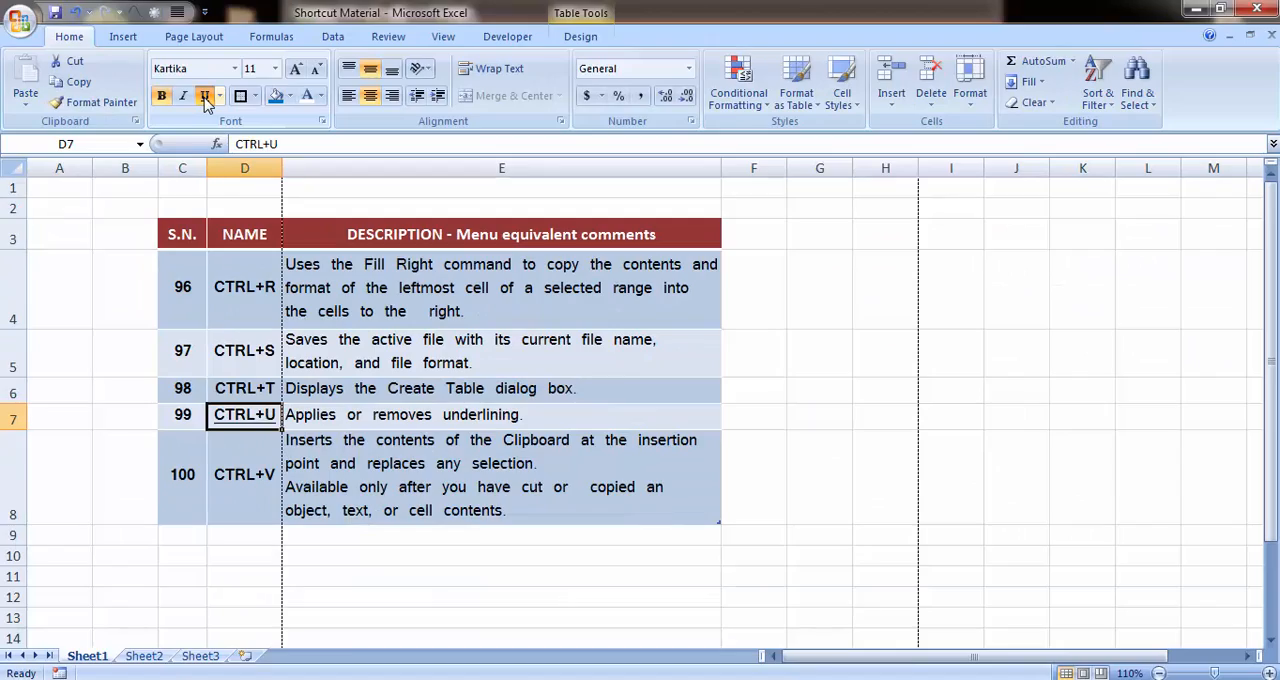
left_click(205, 97)
left_click(205, 97)
left_click(205, 97)
key("Down")
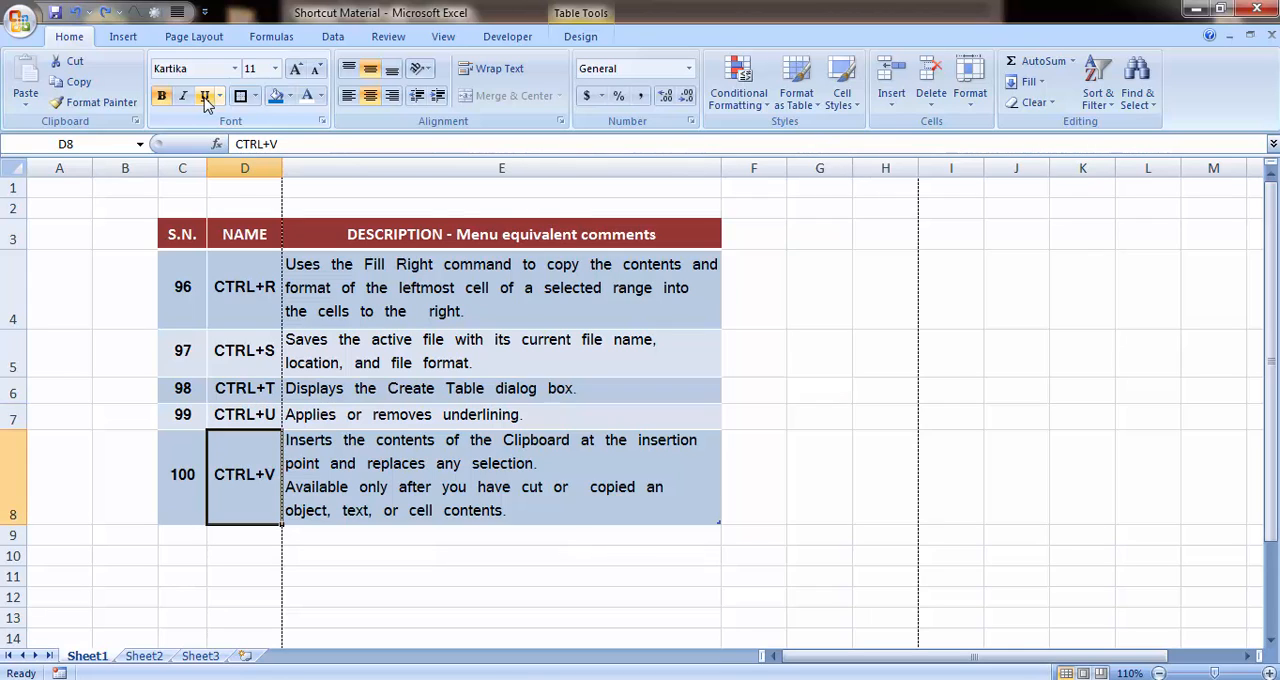
Step: Copy the CTRL+V entry from D8, paste it into D9, and undo the paste
key("Down")
key("Up")
key("Right")
key("Left")
key("Left")
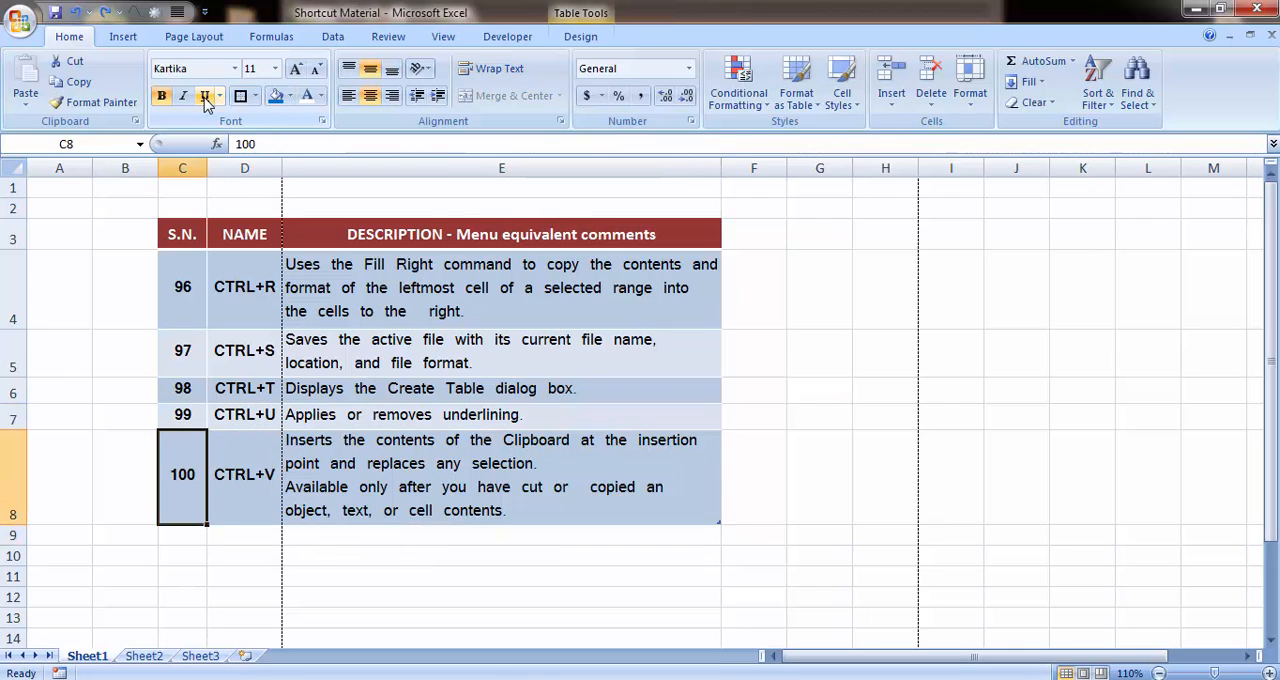
key("Right")
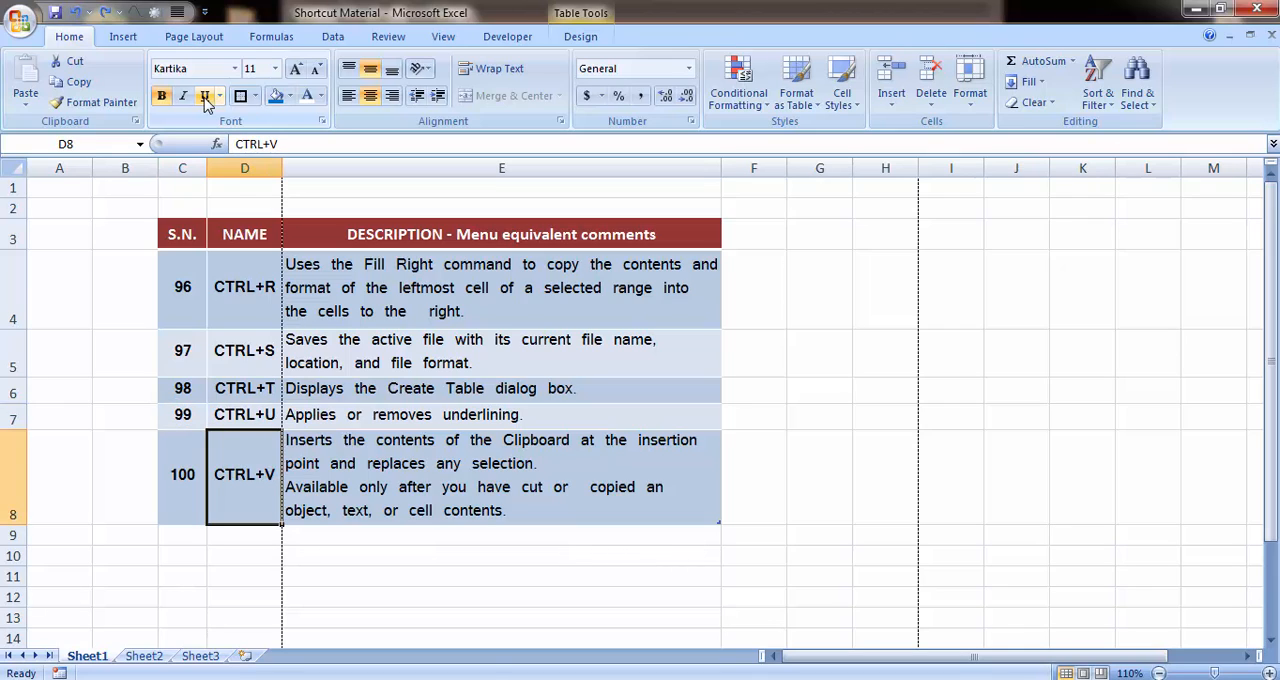
key("ctrl+c")
key("Down")
key("ctrl+v")
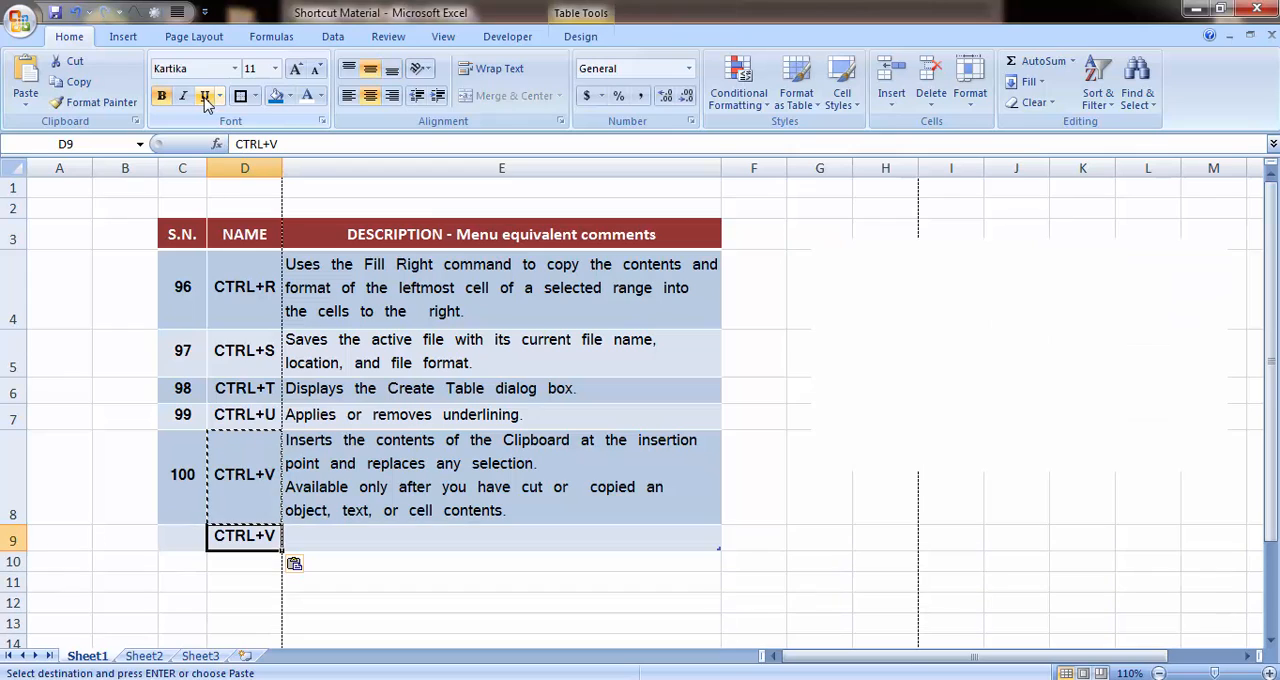
key("Escape")
key("ctrl+z")
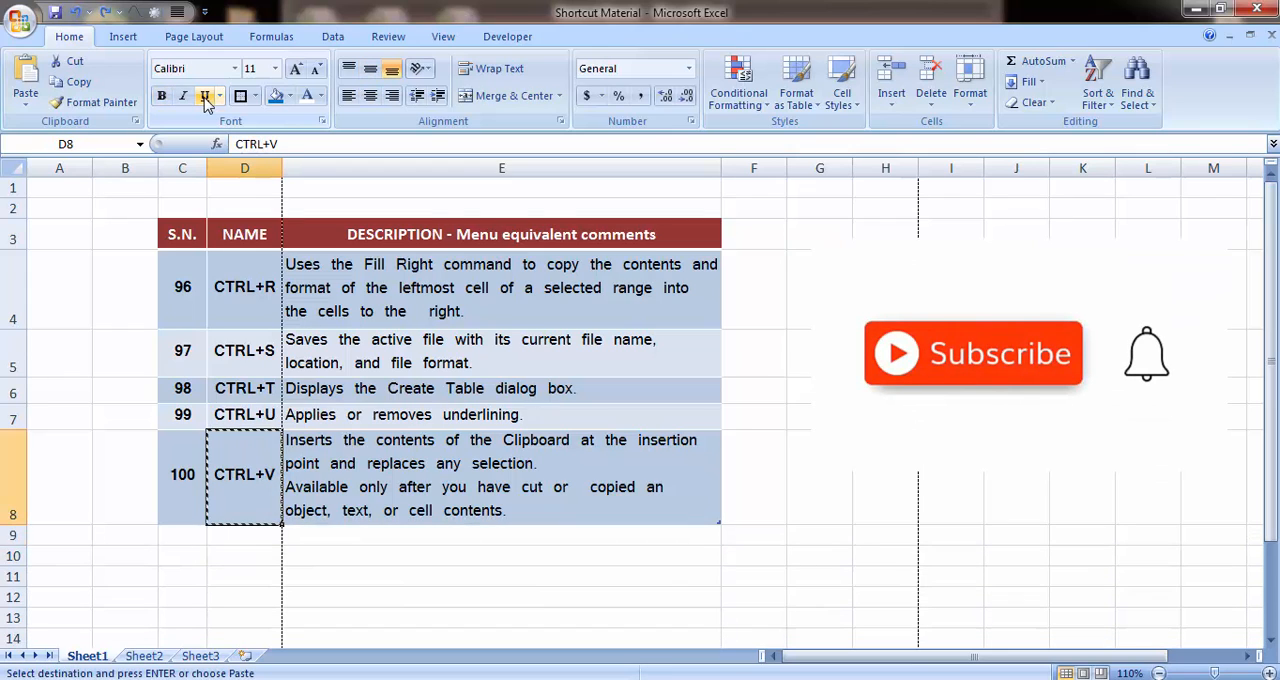